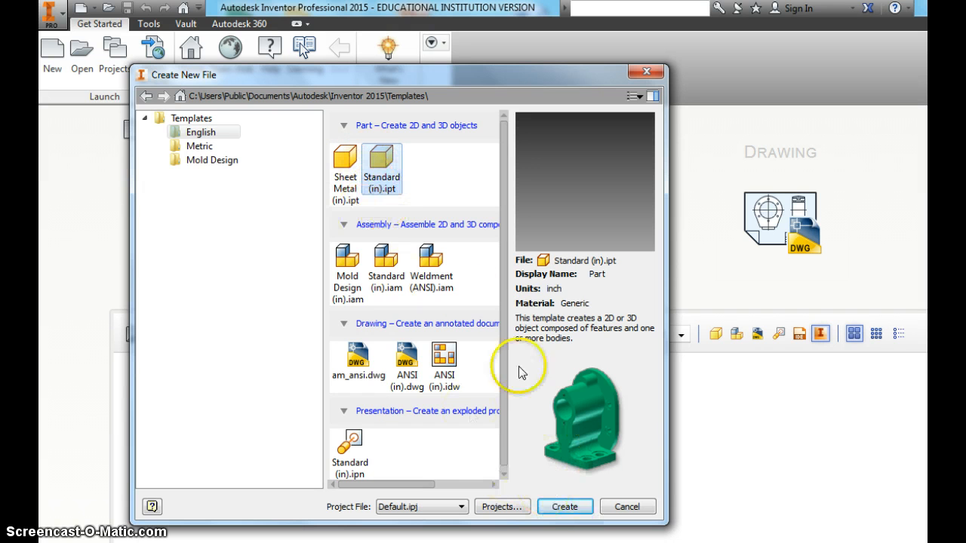
Create a new part from the Standard (in).ipt template and start a 2D sketch on the XZ plane.
left_click(566, 508)
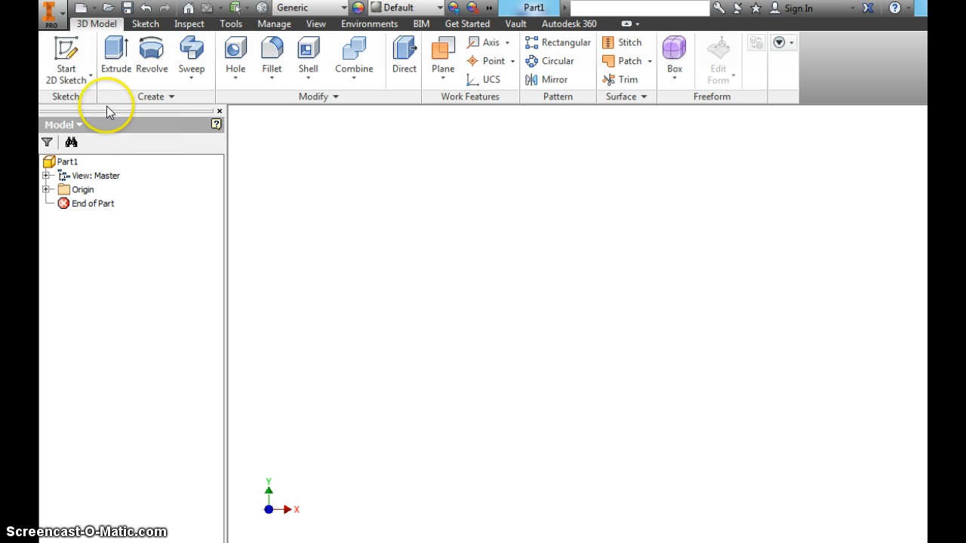
left_click(64, 51)
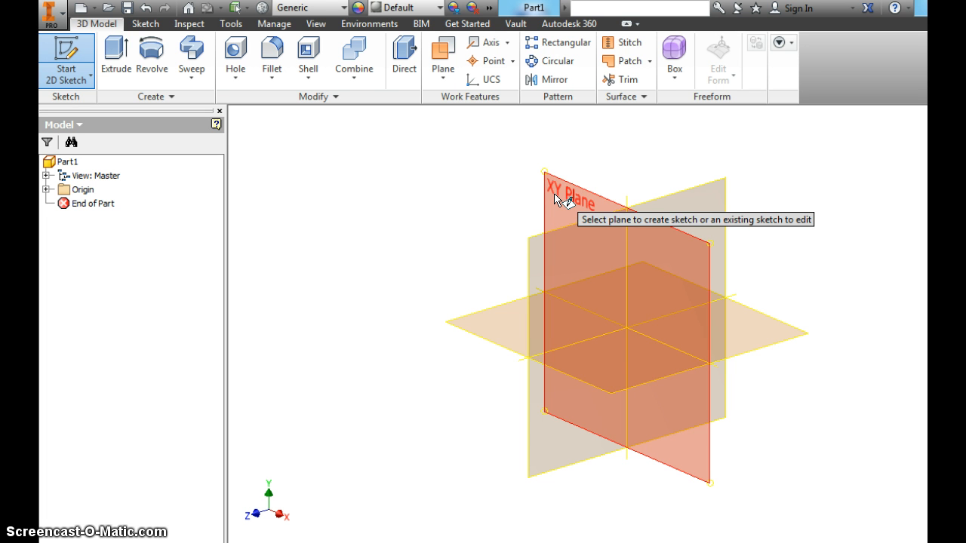
left_click(506, 323)
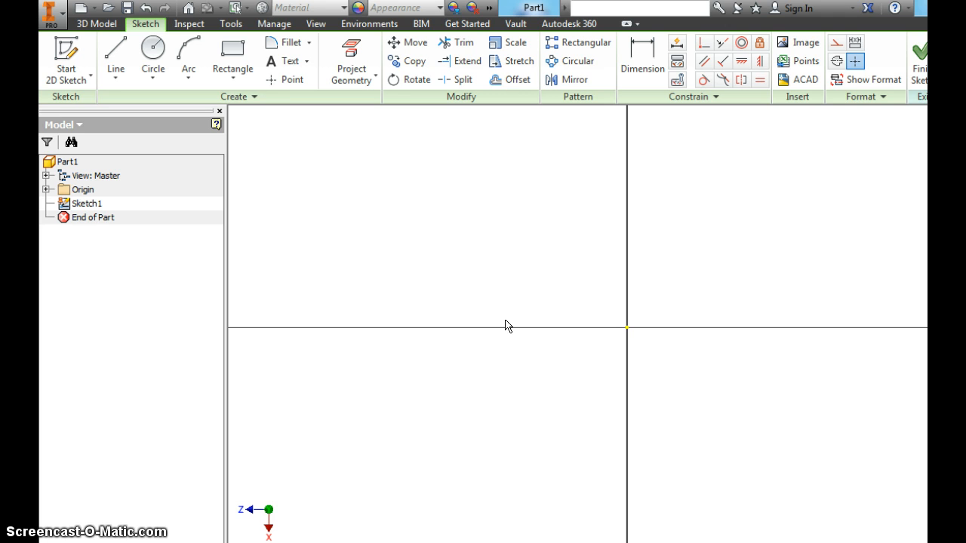
Sketch a circle about 0.54 in in diameter centred on the origin.
left_click(154, 49)
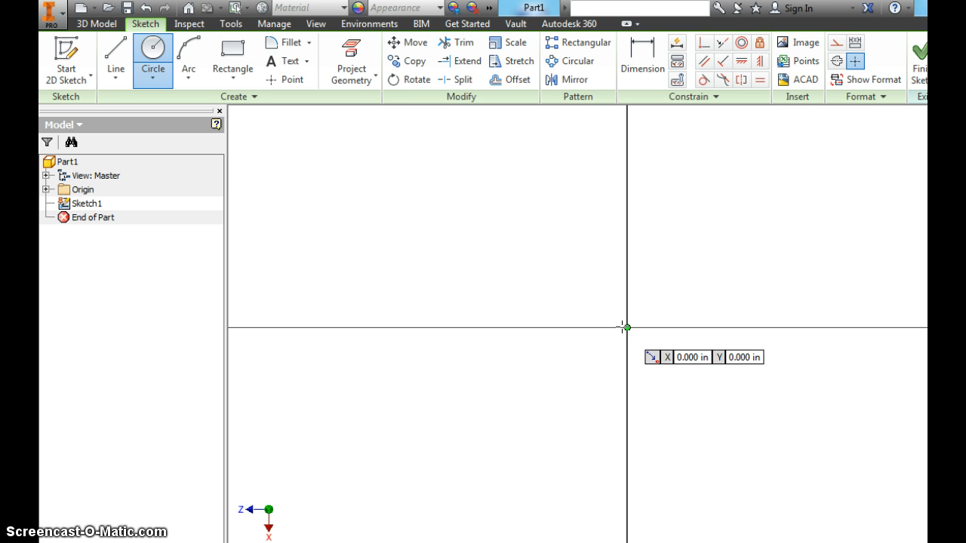
left_click_drag(625, 328, 629, 260)
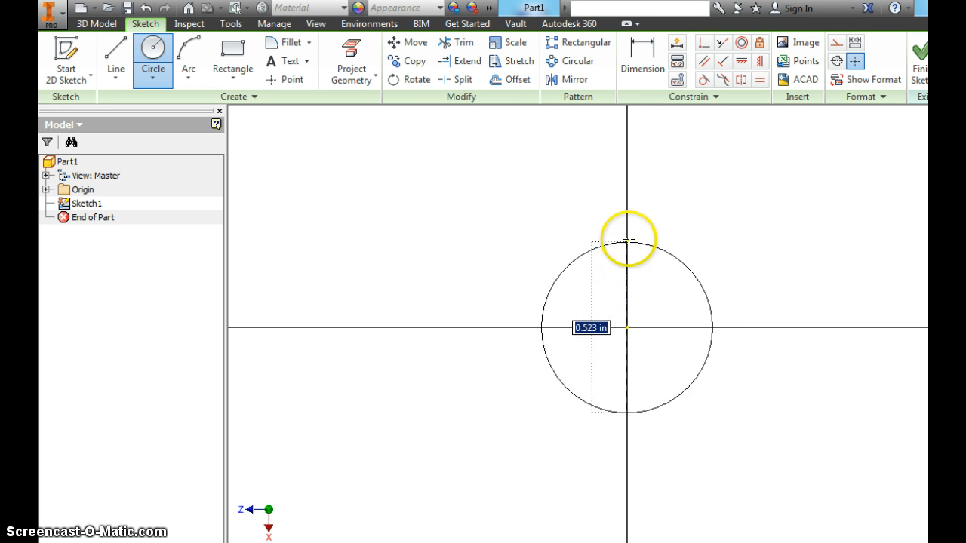
left_click(628, 239)
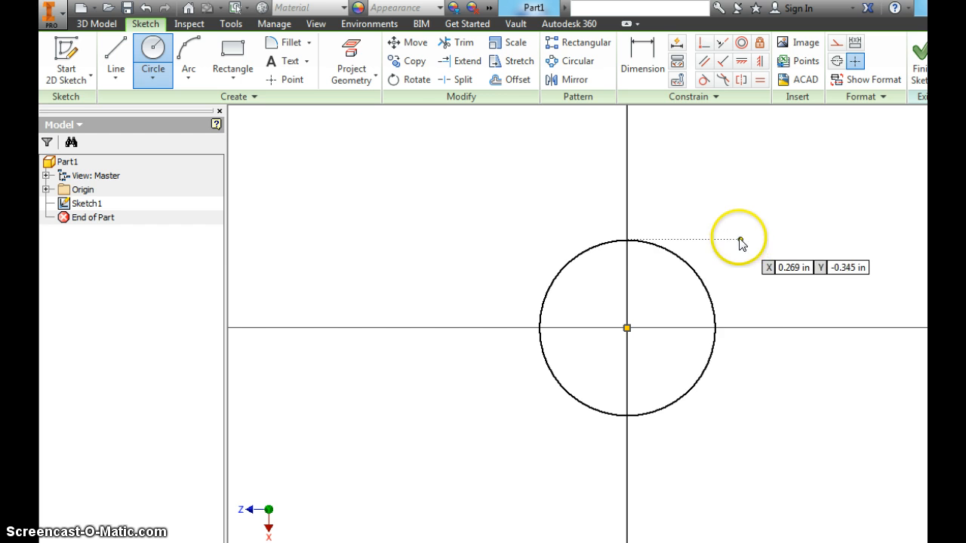
right_click(739, 241)
left_click(773, 243)
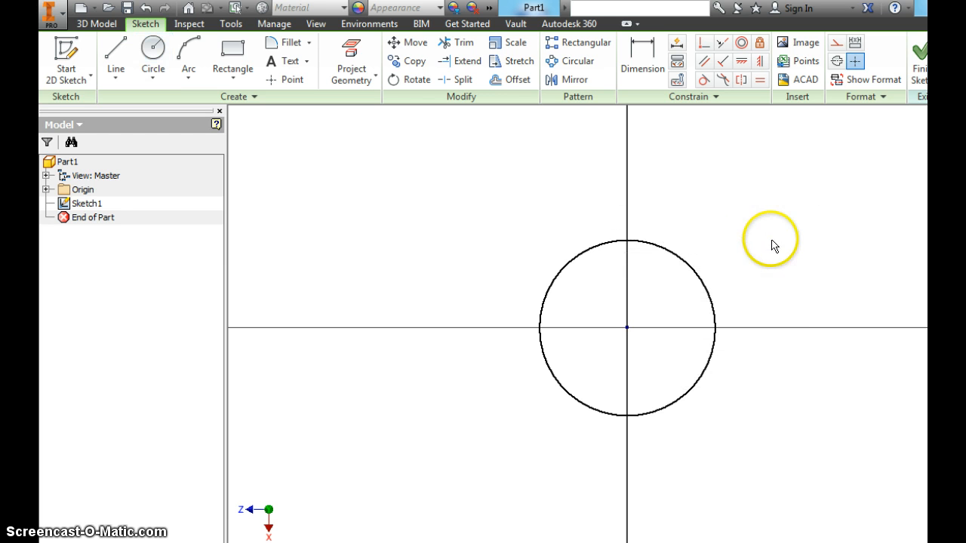
Dimension the circle's diameter as 3 in and finish the sketch.
left_click(642, 53)
left_click(662, 249)
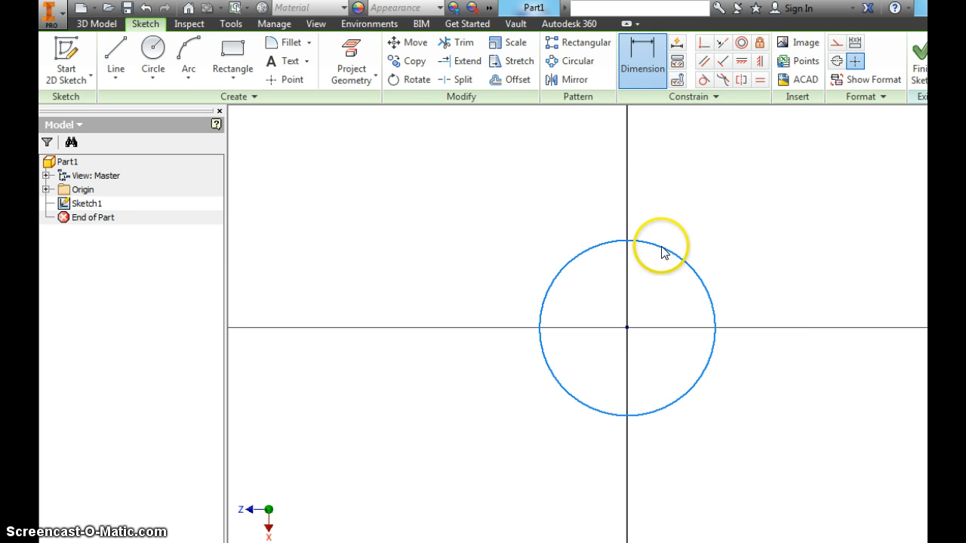
left_click(750, 226)
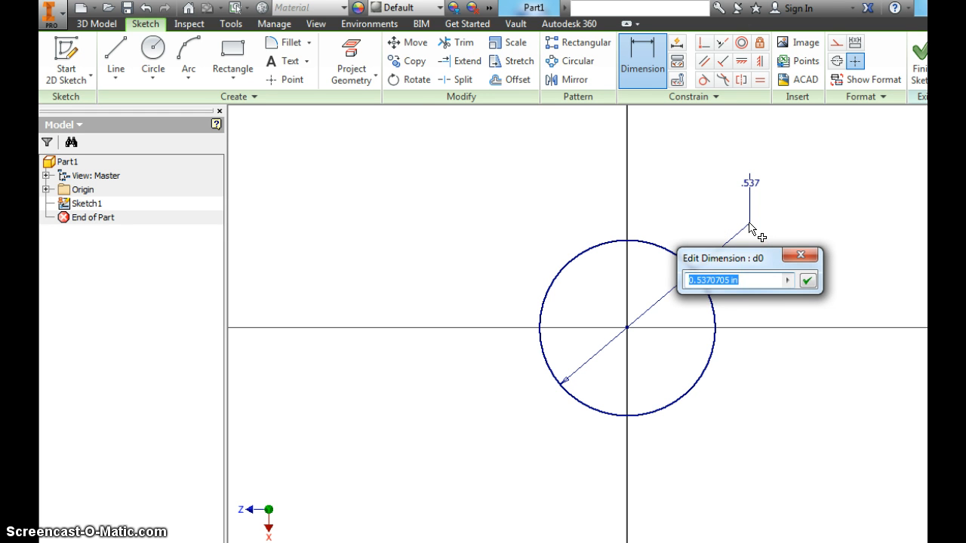
type("3")
left_click(806, 280)
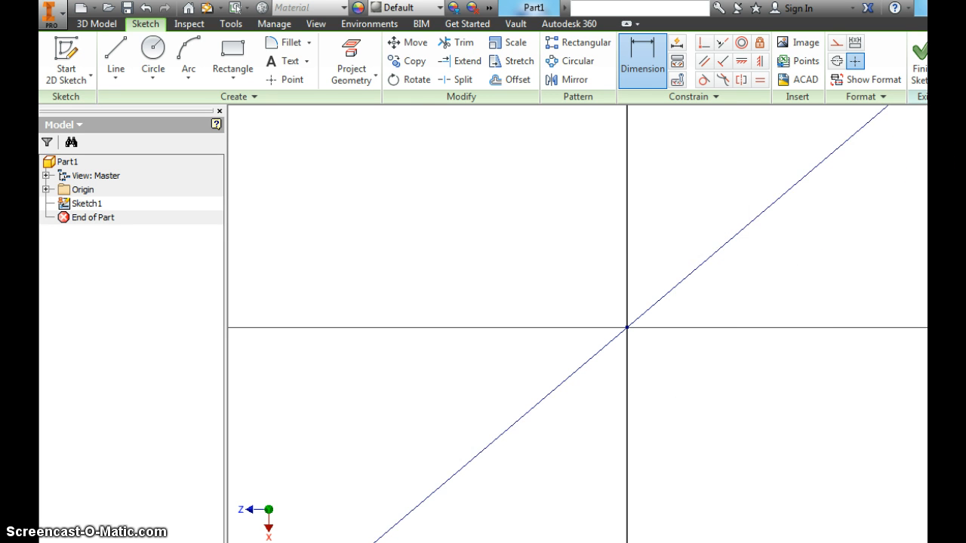
scroll(782, 243, "up", 6)
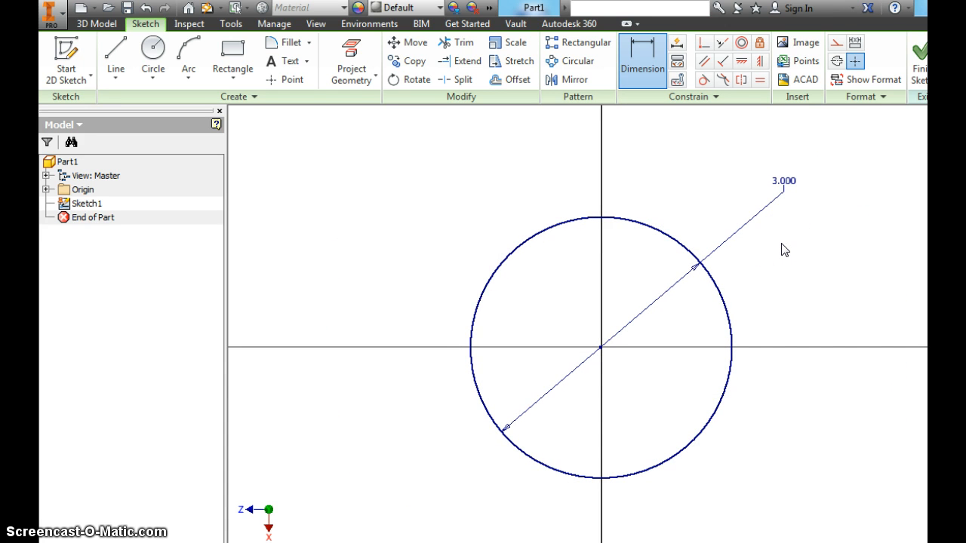
right_click(682, 335)
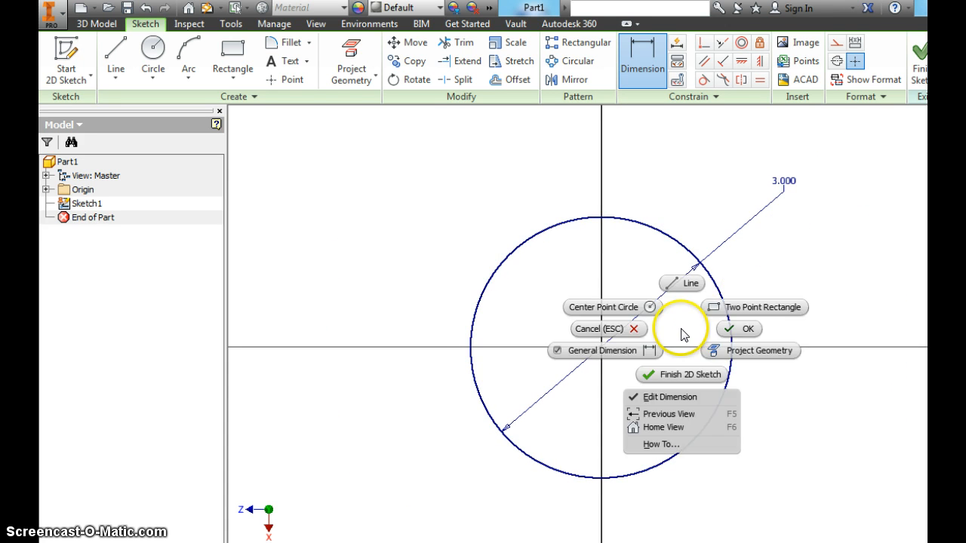
left_click(686, 376)
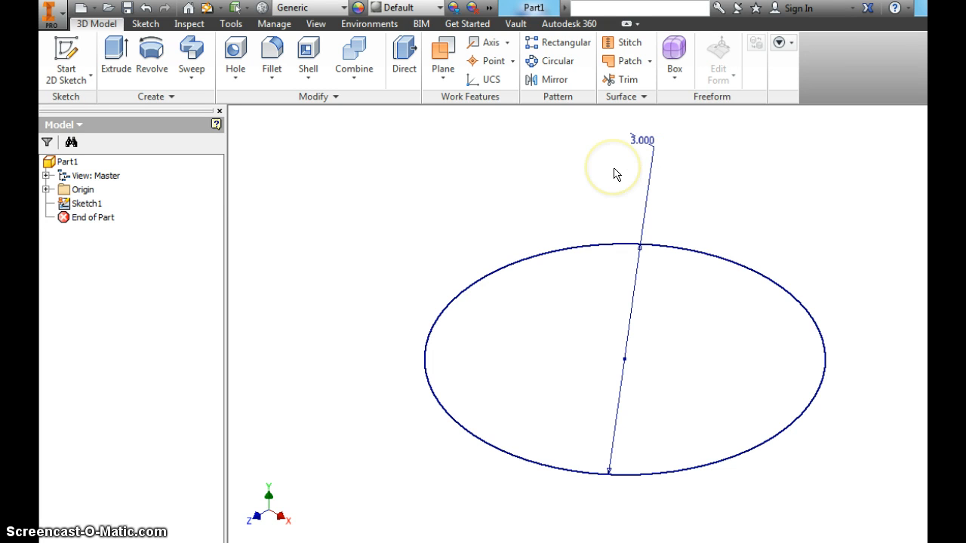
Create a work plane offset 2.5 in above the XZ plane and show the model in the home view.
left_click(46, 189)
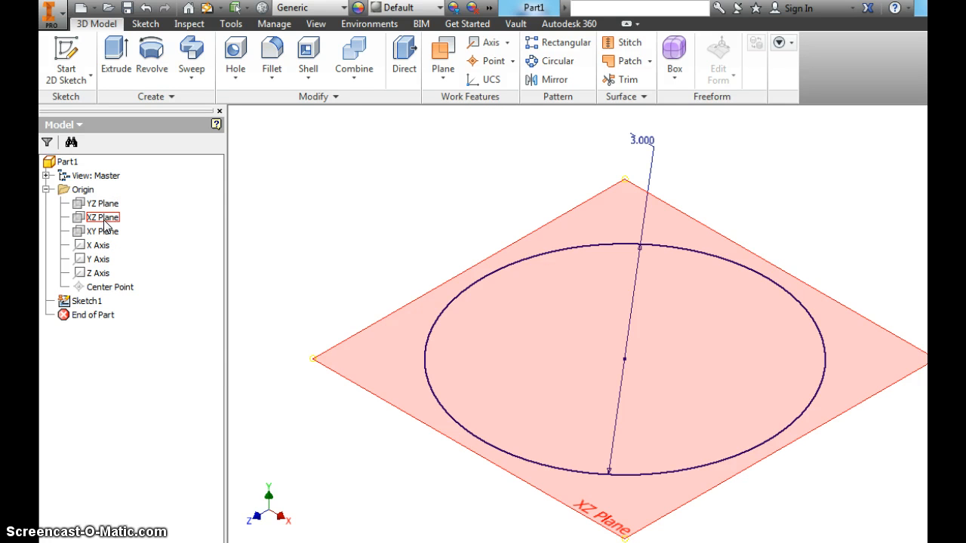
left_click(104, 219)
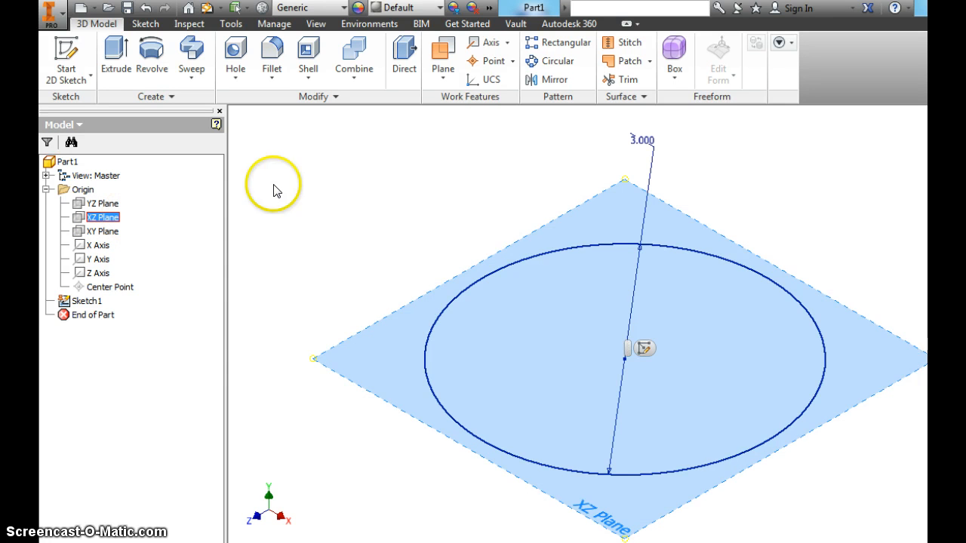
left_click(442, 54)
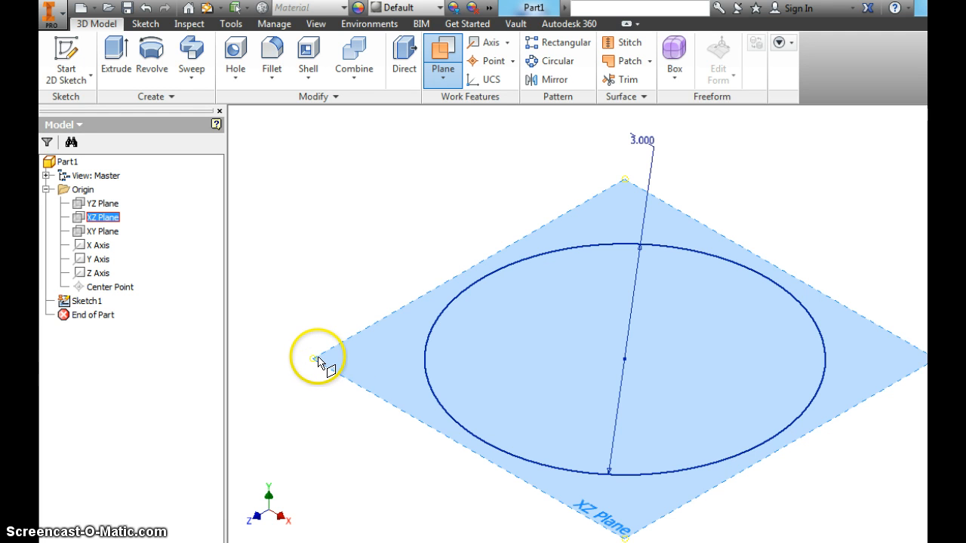
left_click_drag(321, 361, 352, 436)
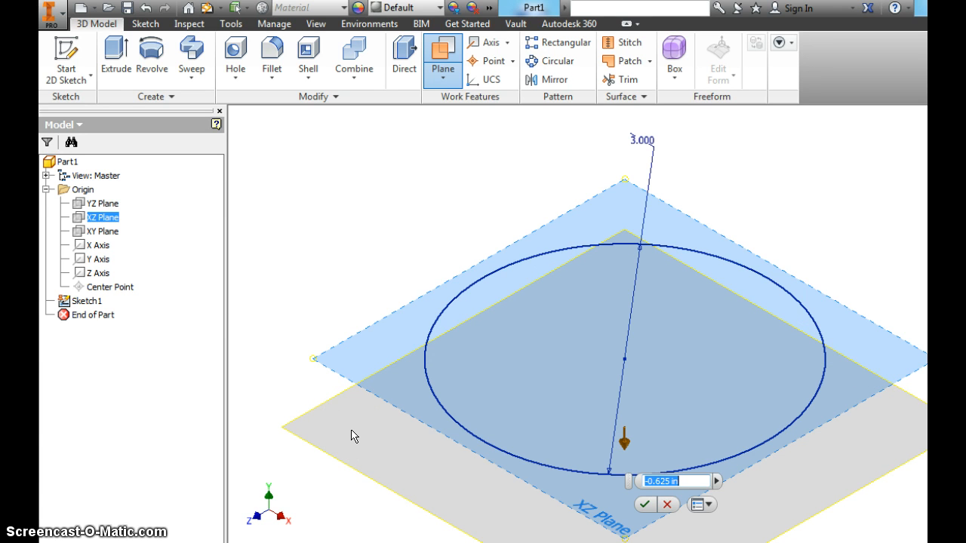
left_click_drag(351, 436, 352, 255)
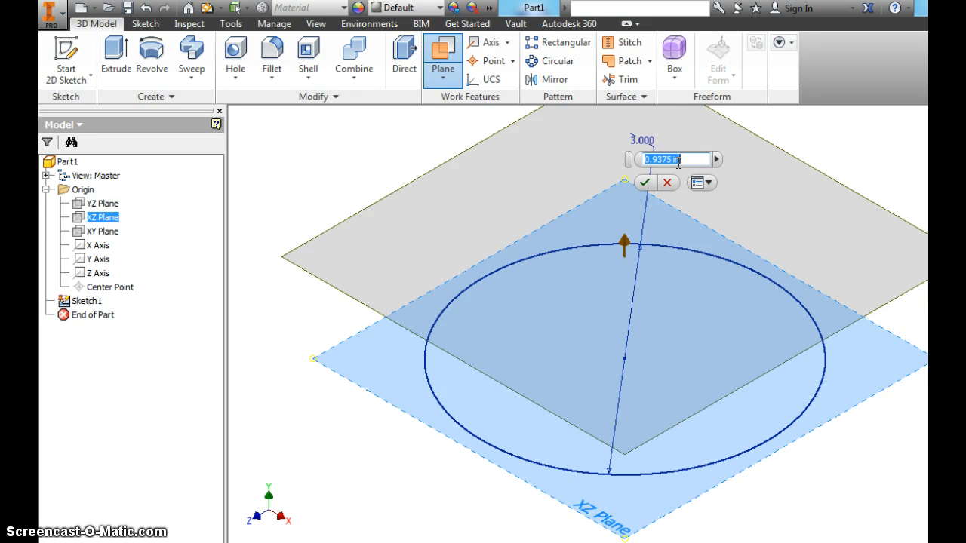
type("2.5")
left_click(646, 183)
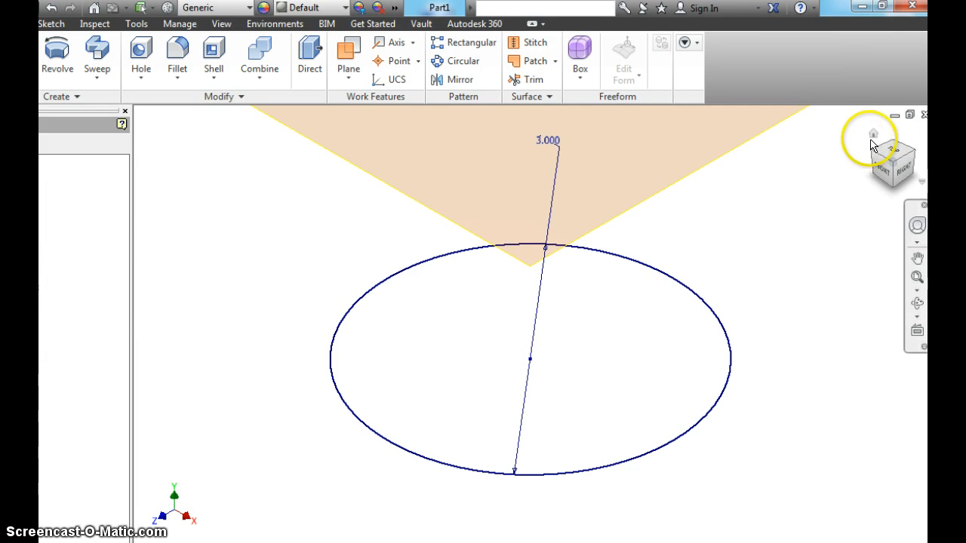
left_click(872, 135)
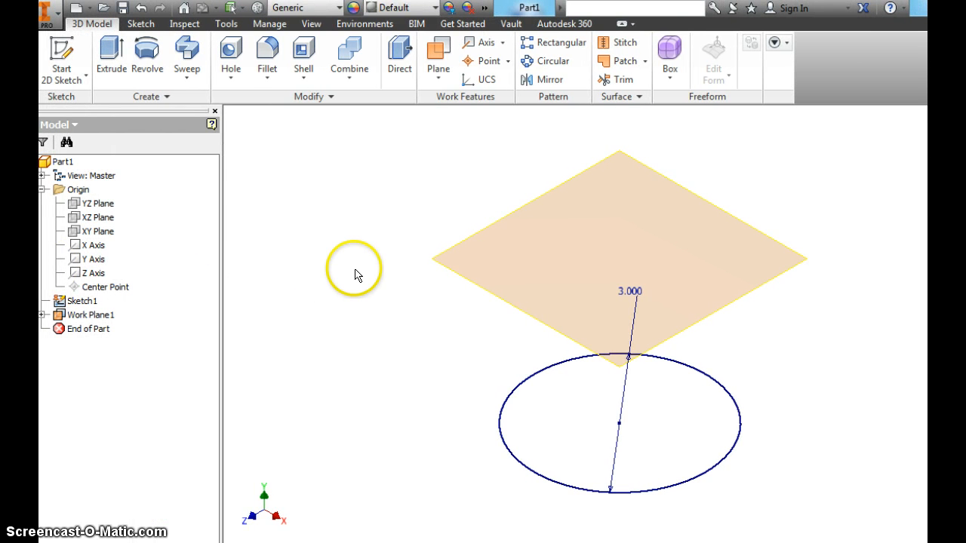
left_click(69, 61)
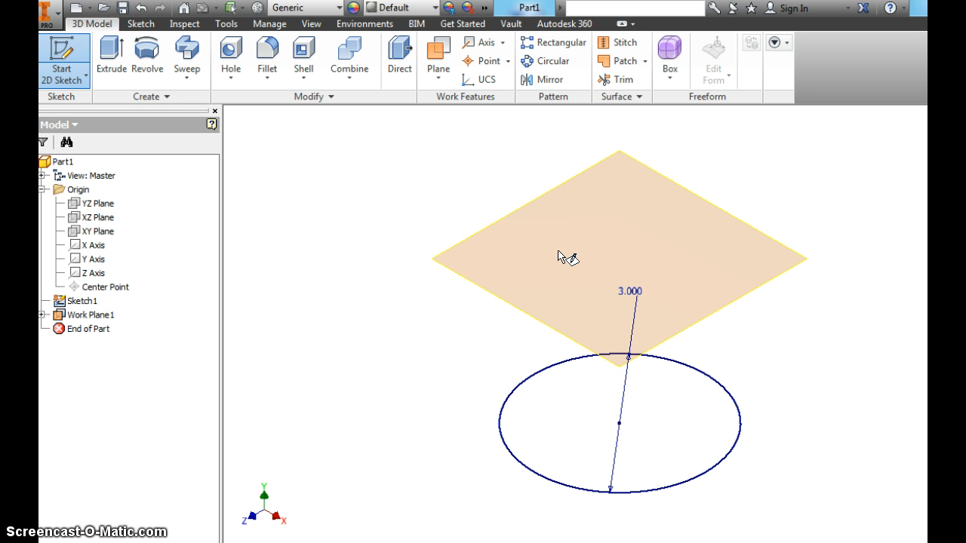
left_click(591, 354)
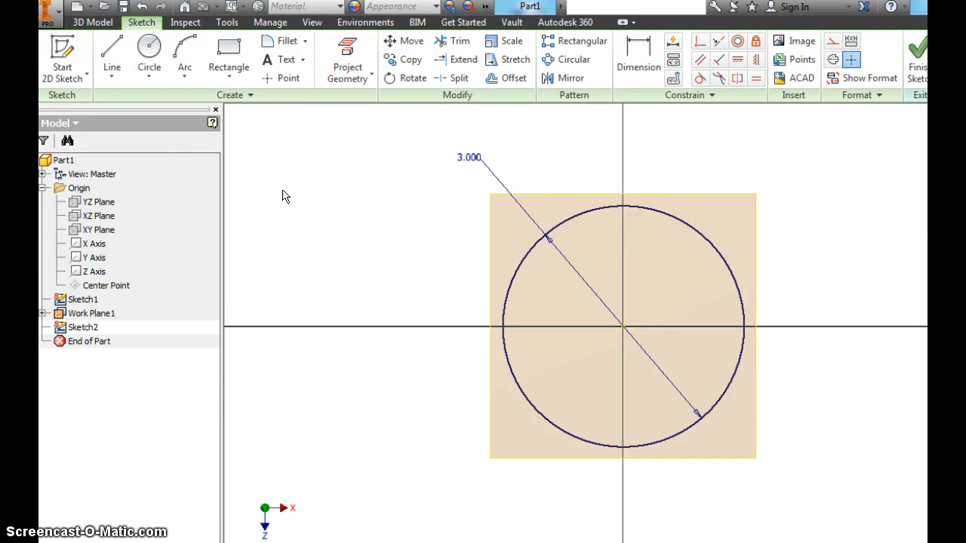
left_click(62, 51)
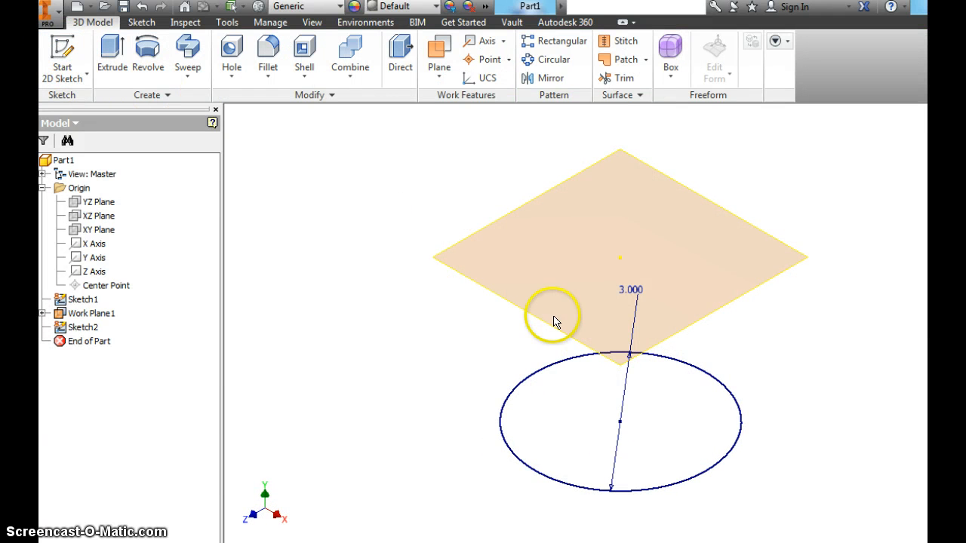
left_click(570, 338)
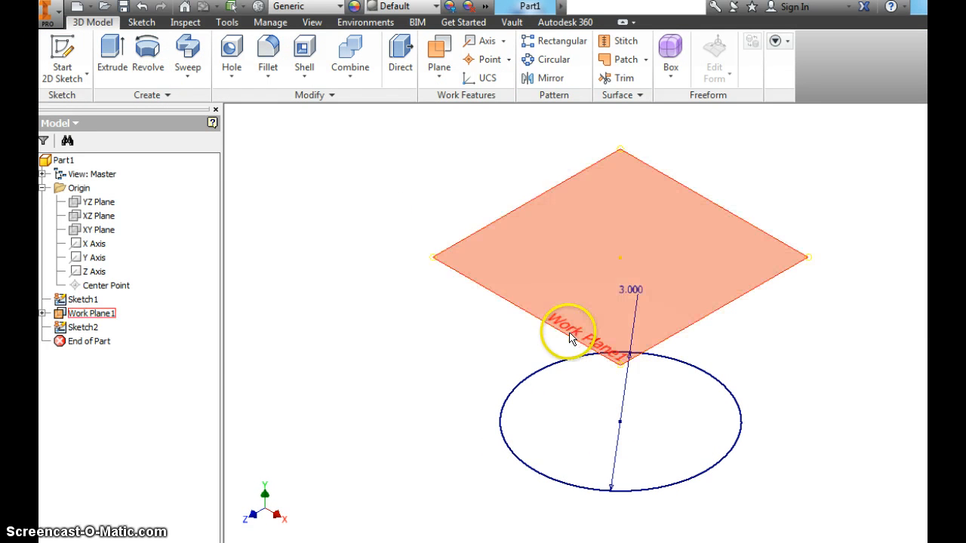
left_click(570, 334)
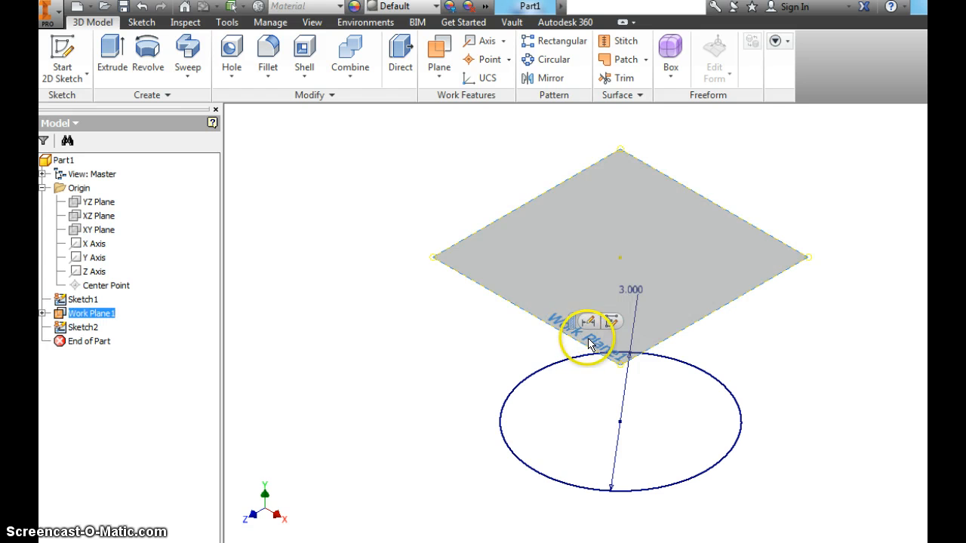
left_click(590, 343)
left_click(586, 347)
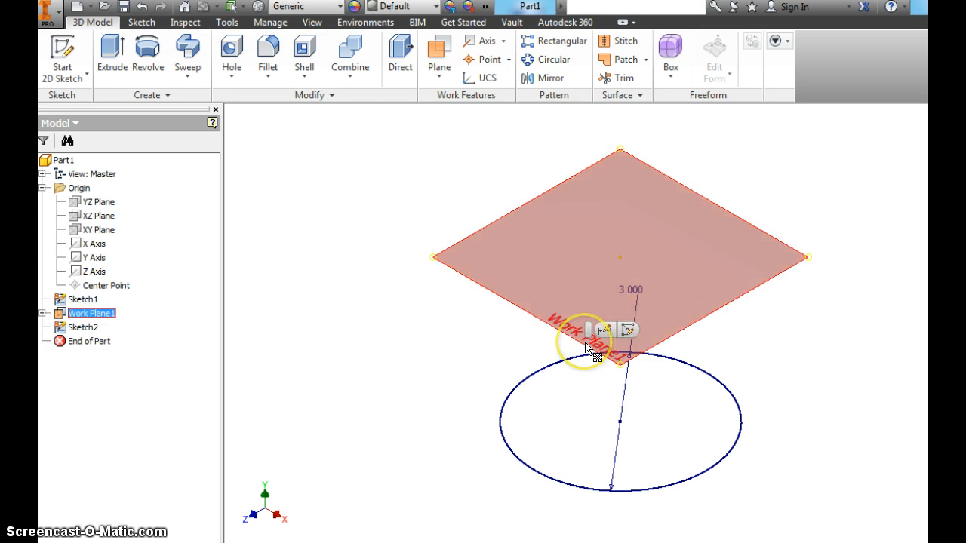
left_click(586, 347)
Start a new sketch on the offset work plane and draw a rectangle about 1.39 in wide around the origin, inside the circle.
right_click(471, 302)
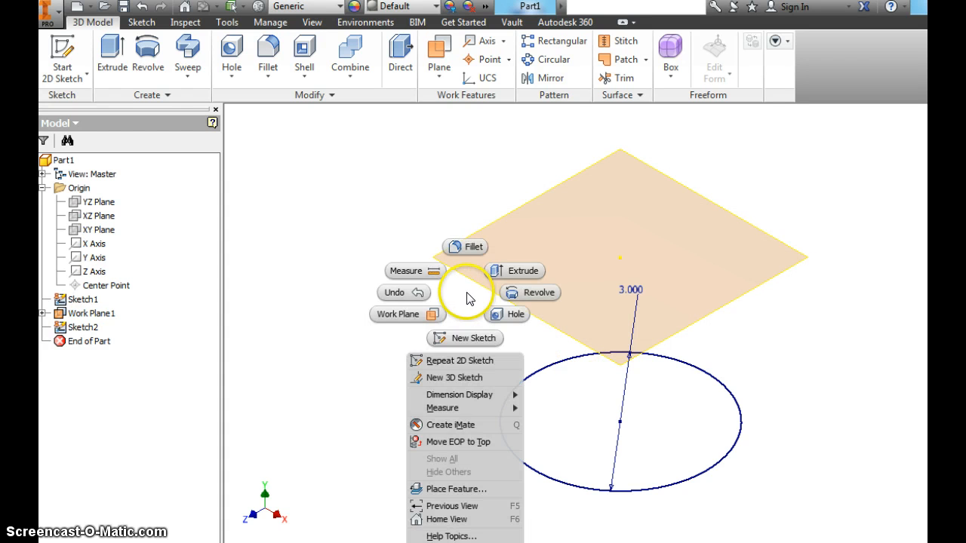
left_click(467, 336)
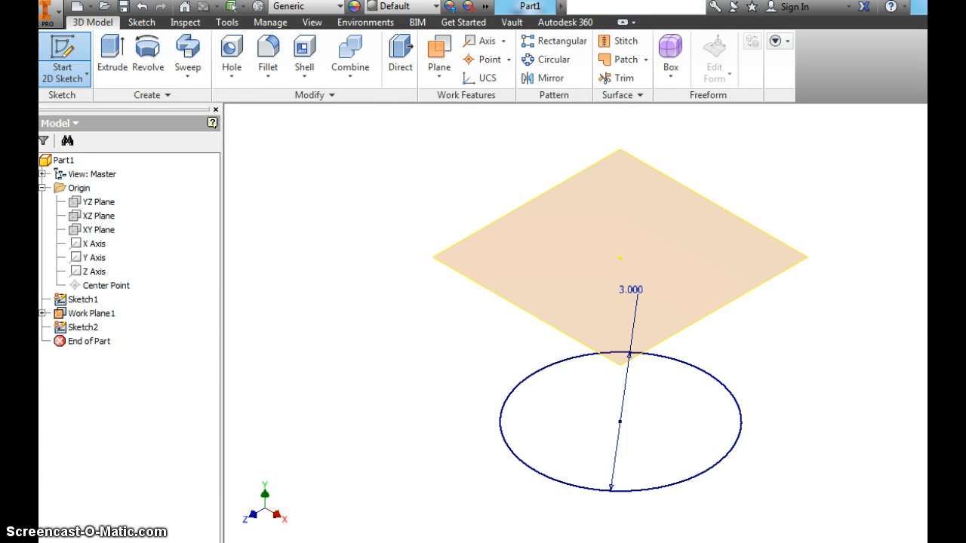
left_click(723, 222)
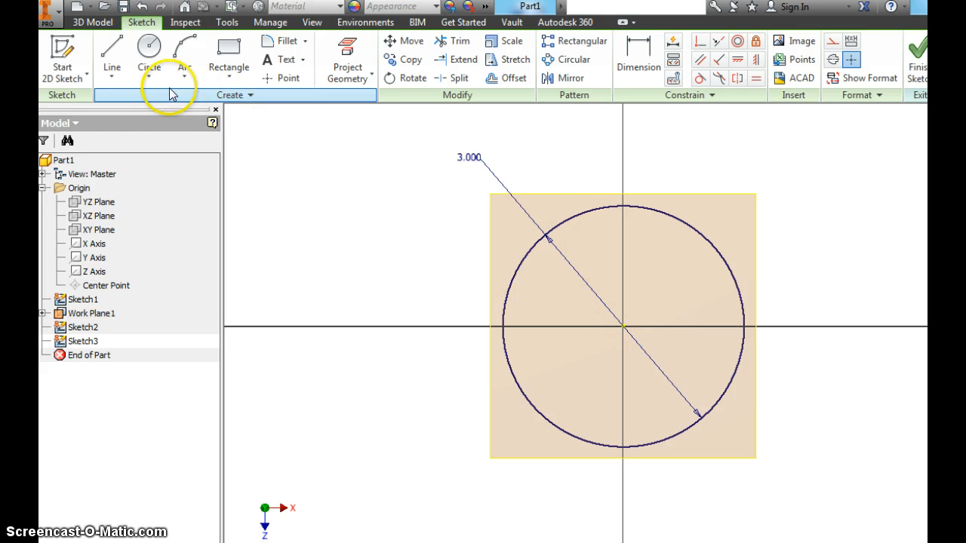
left_click(227, 50)
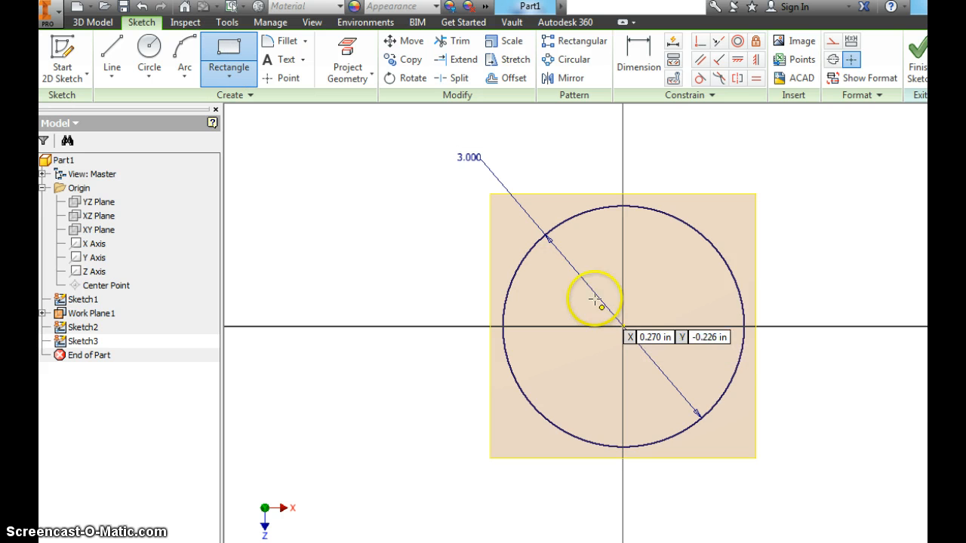
left_click(580, 258)
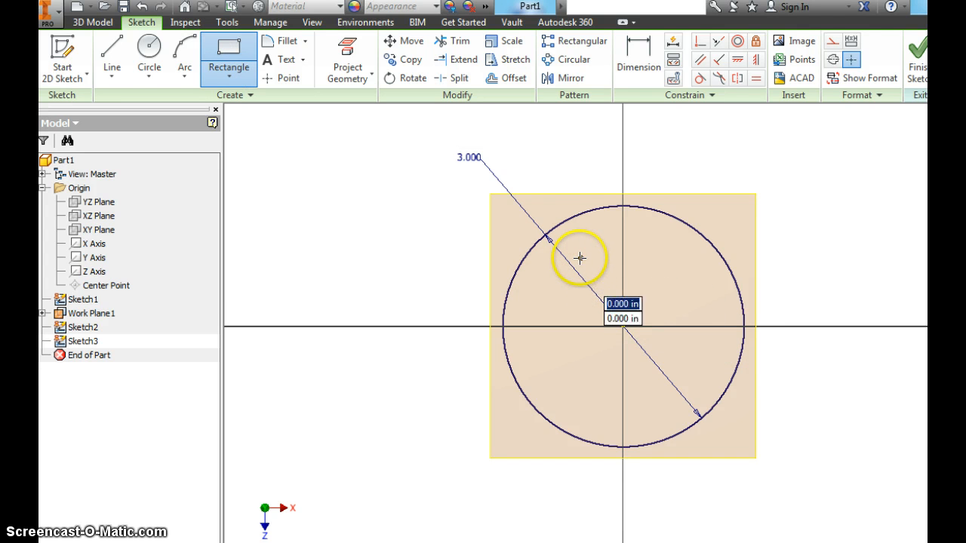
left_click(691, 388)
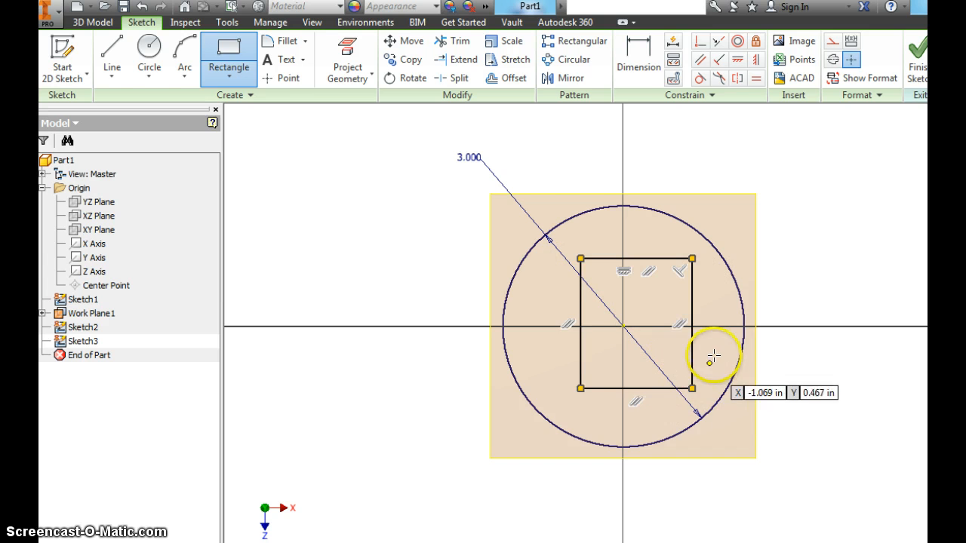
right_click(715, 355)
left_click(762, 356)
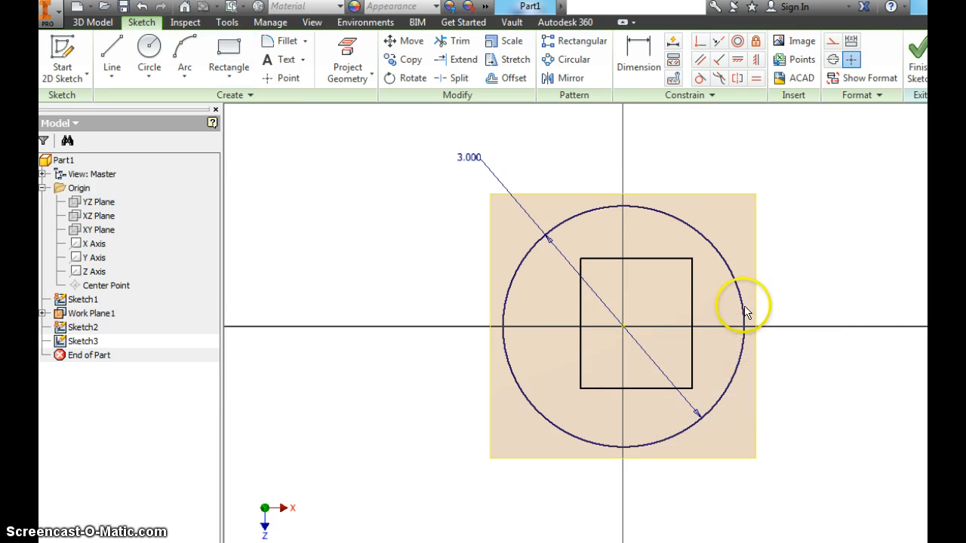
Dimension the rectangle's width and height as 1.5 in each.
left_click(639, 58)
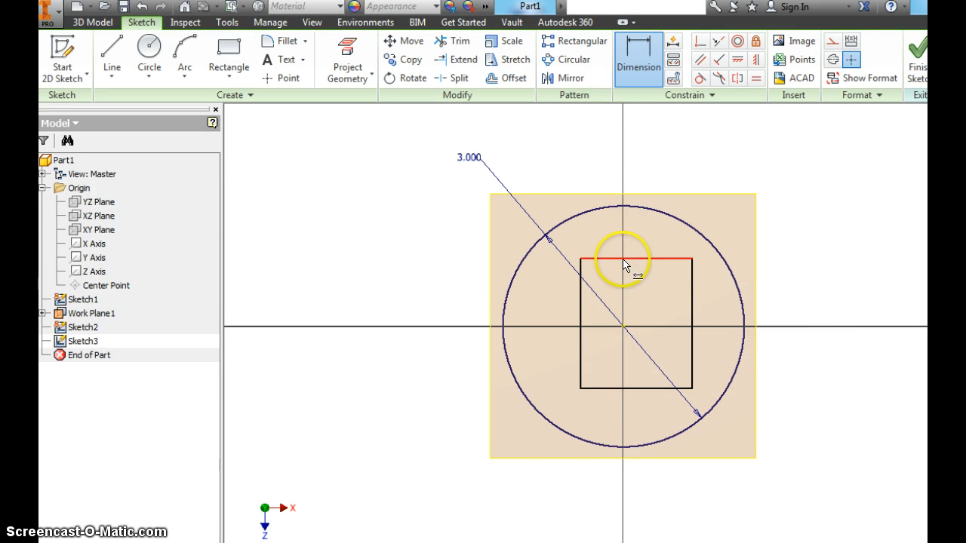
left_click(624, 258)
left_click(615, 237)
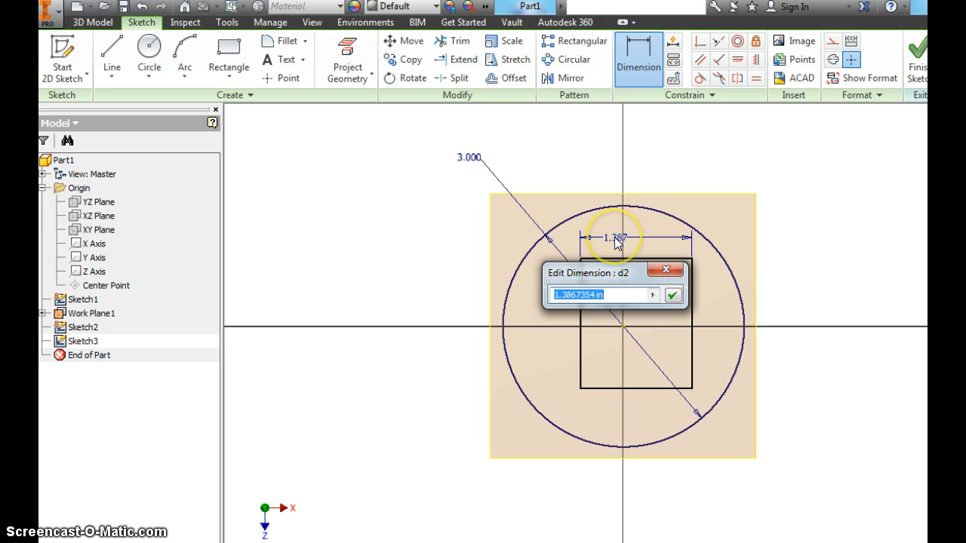
type("1.5")
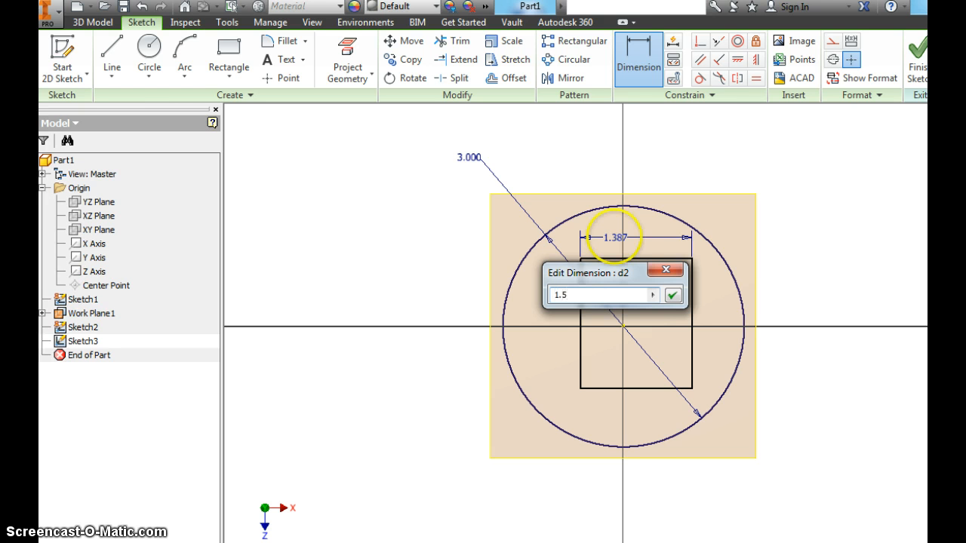
left_click(673, 295)
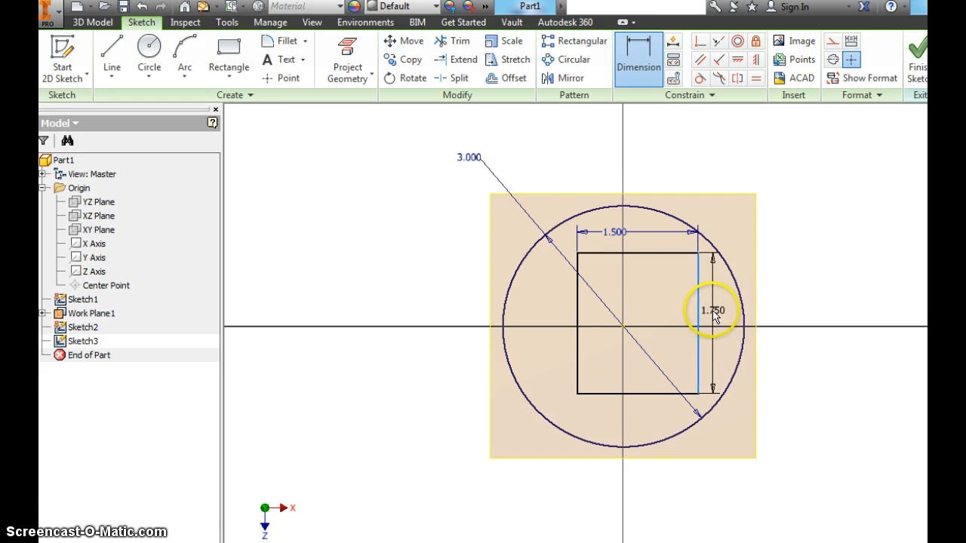
left_click(715, 316)
type("1.5")
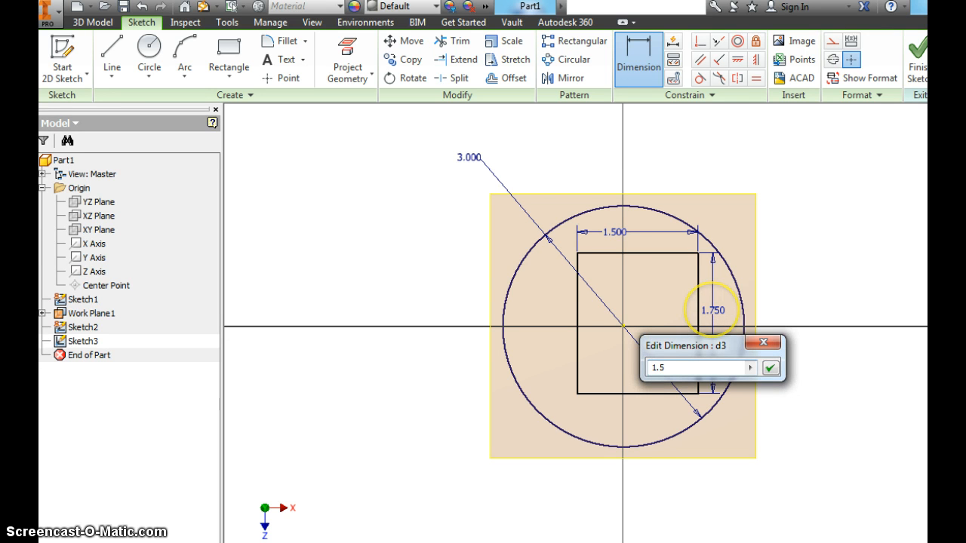
left_click(770, 368)
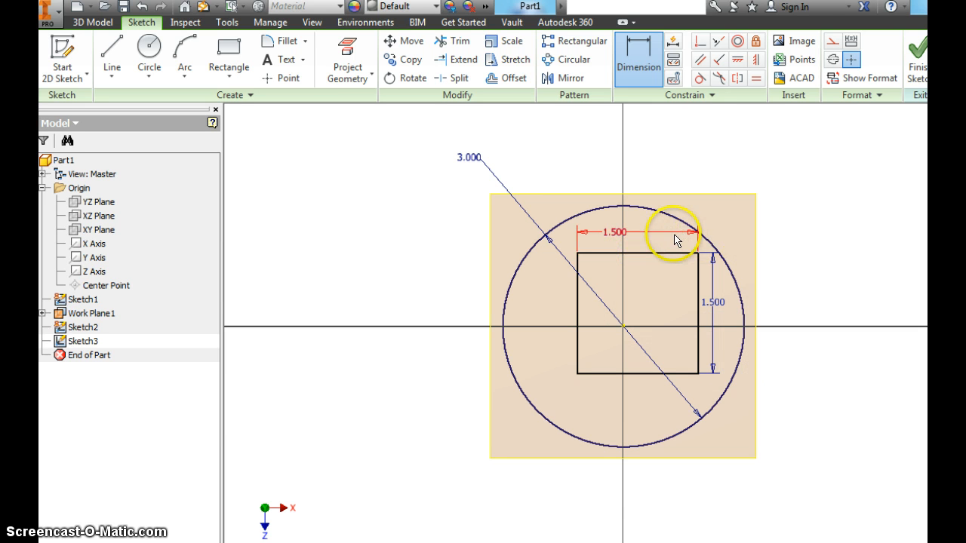
Apply a vertical constraint between the origin and the midpoint of the square's upper edge.
left_click(757, 61)
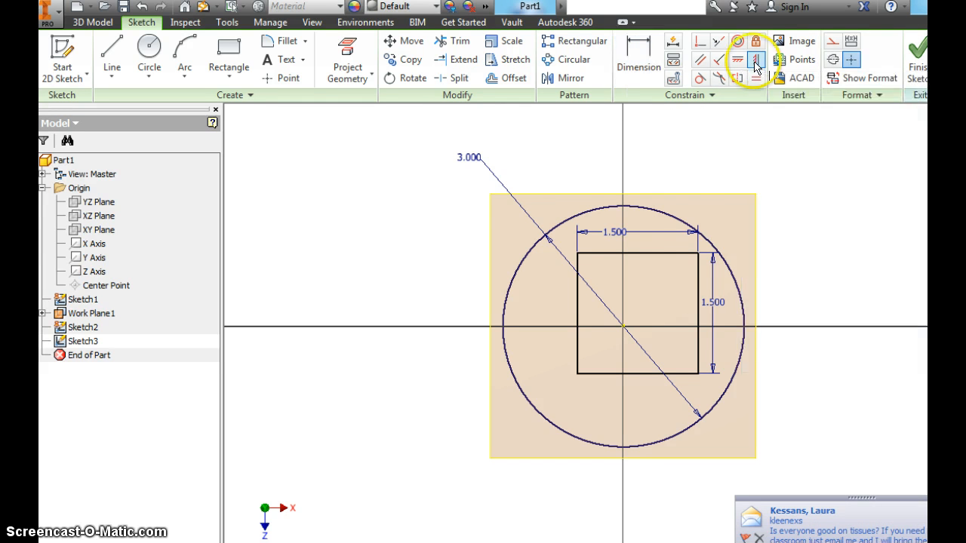
left_click(623, 327)
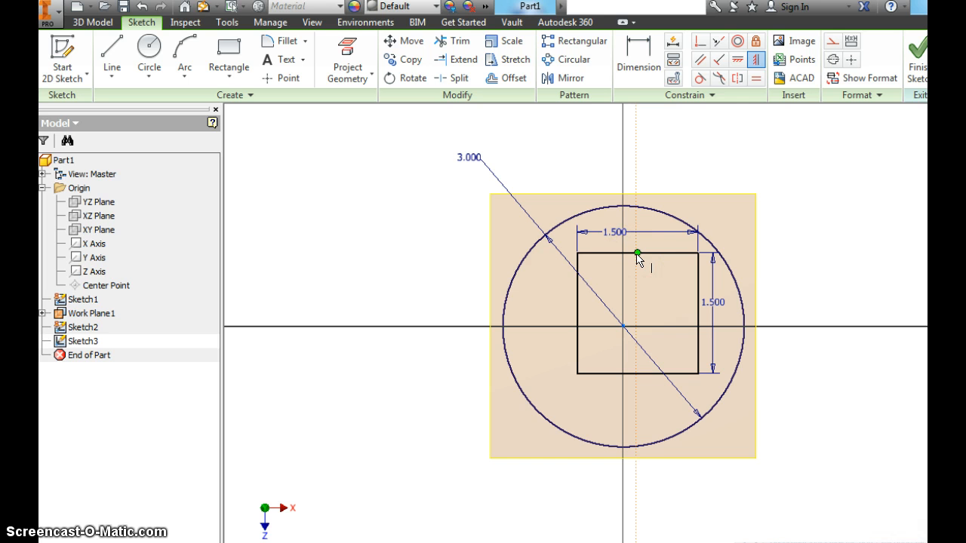
left_click(638, 253)
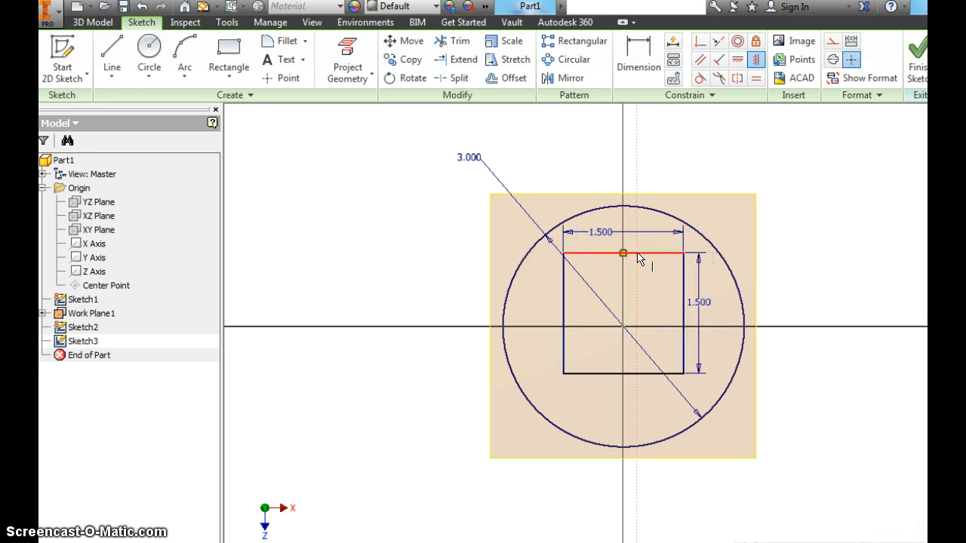
left_click(634, 269)
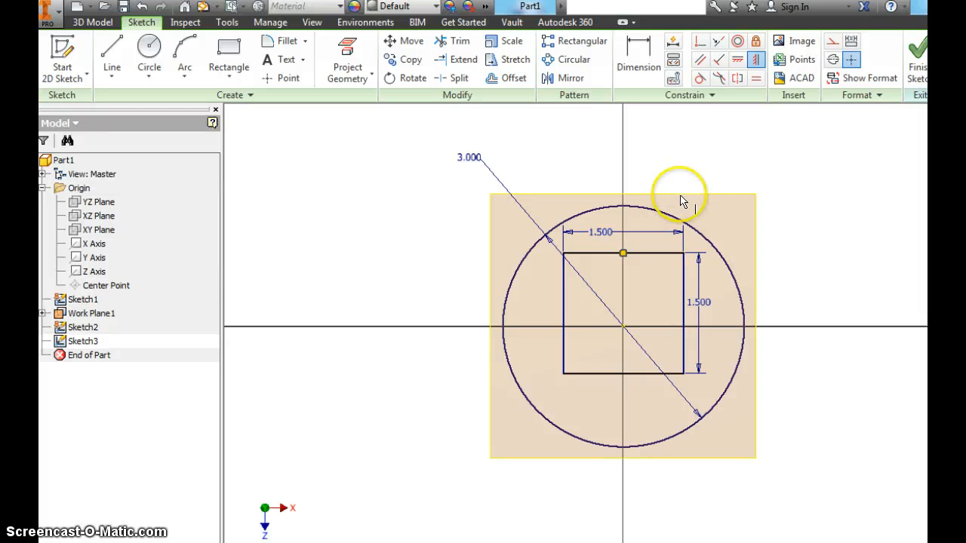
Apply a horizontal constraint between the origin and the midpoint of the square's left edge, and finish the sketch.
left_click(737, 60)
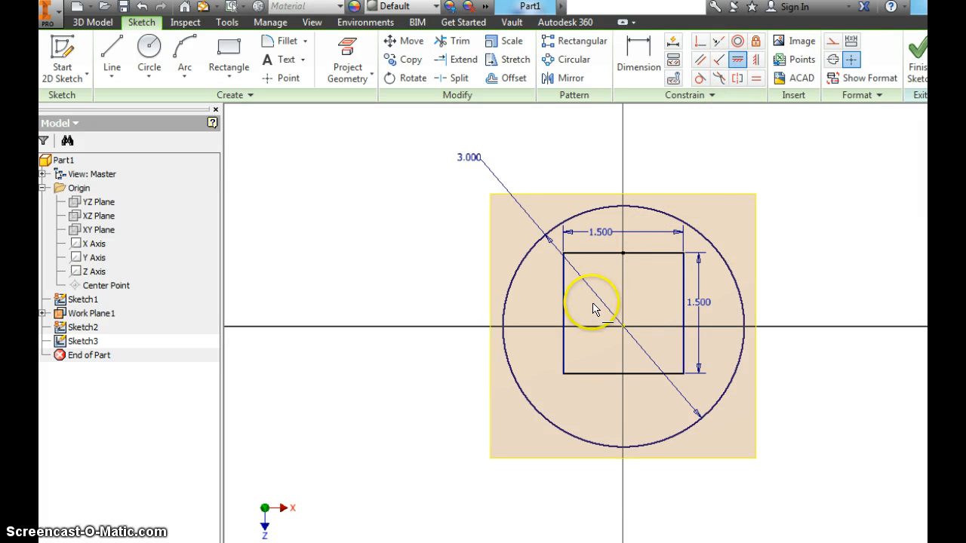
left_click(622, 327)
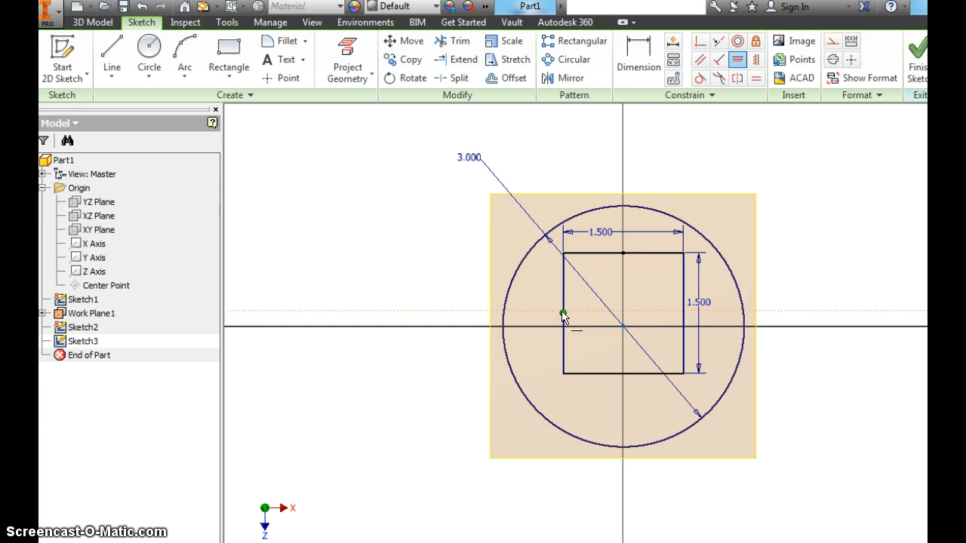
left_click(562, 316)
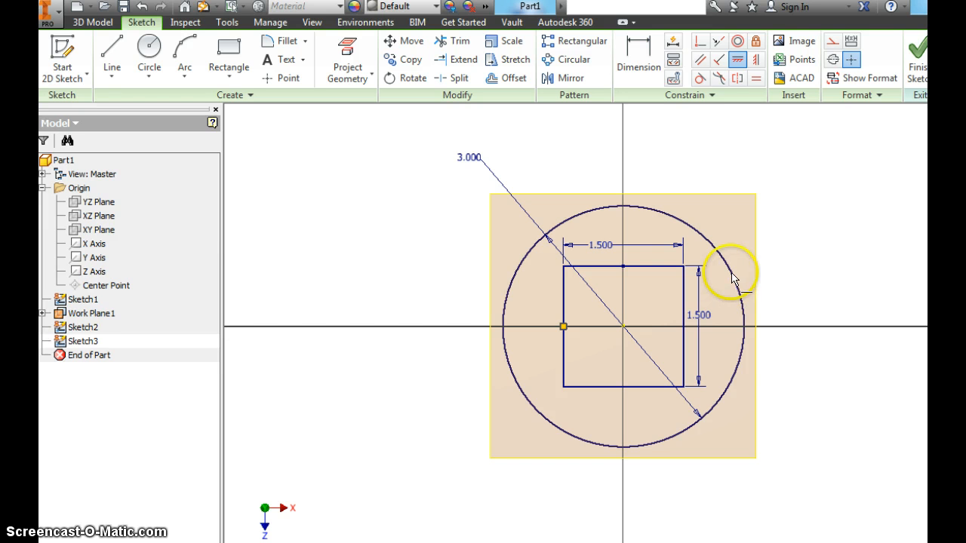
right_click(727, 236)
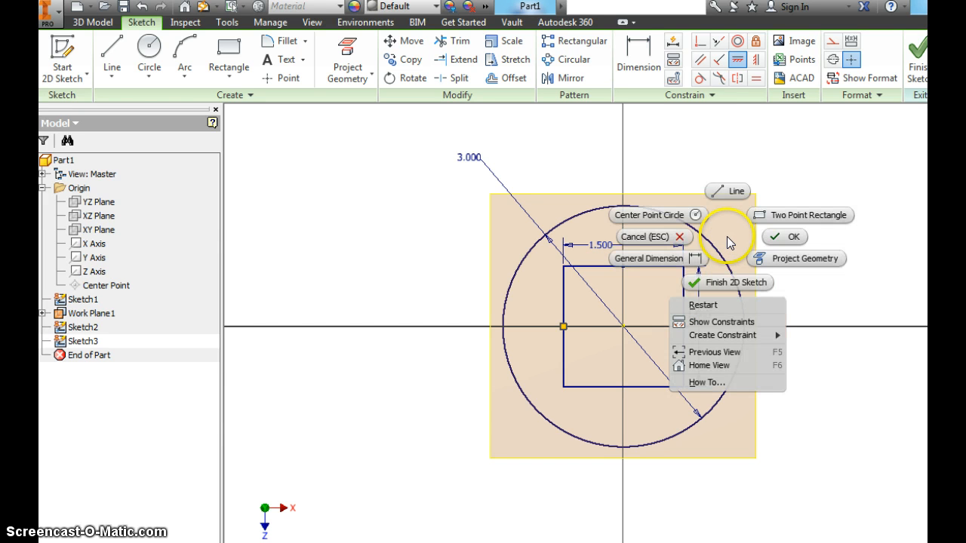
left_click(773, 239)
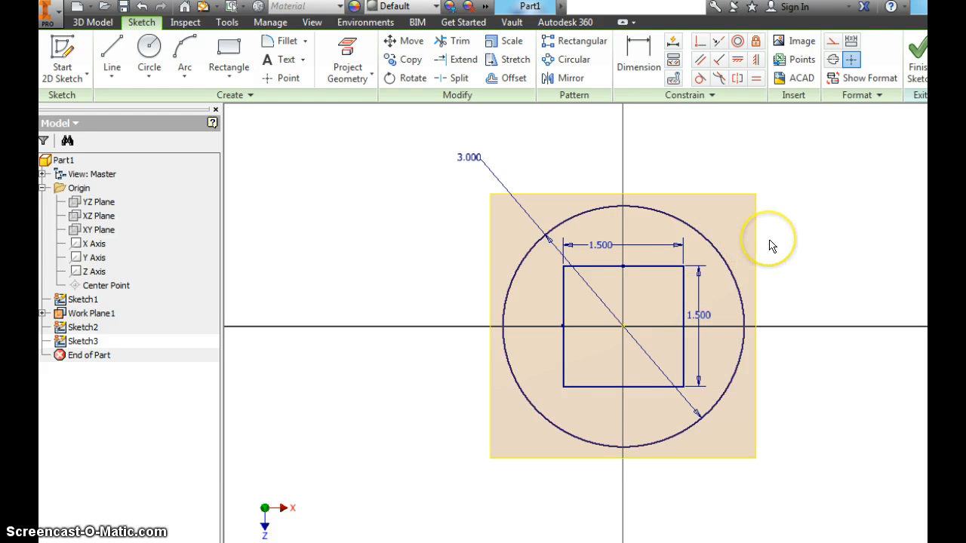
right_click(517, 233)
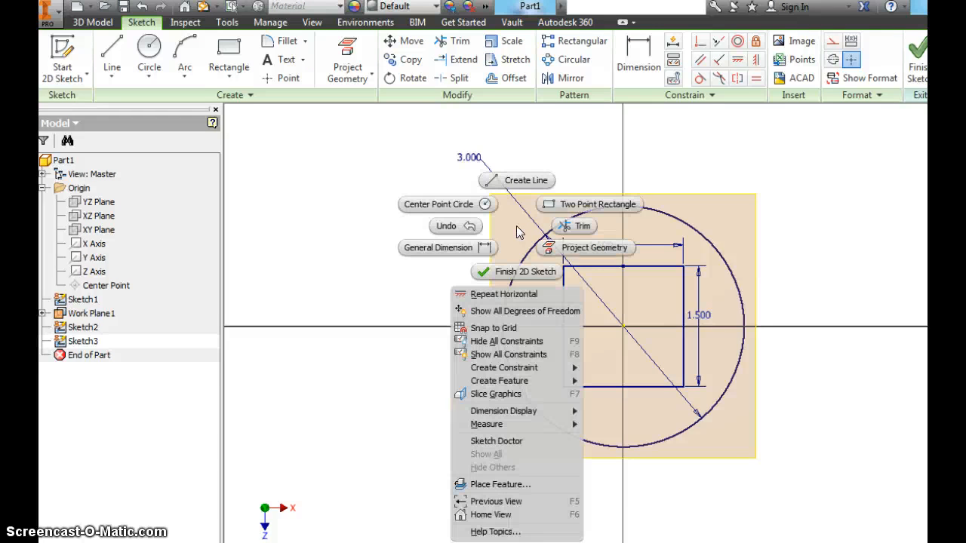
left_click(519, 270)
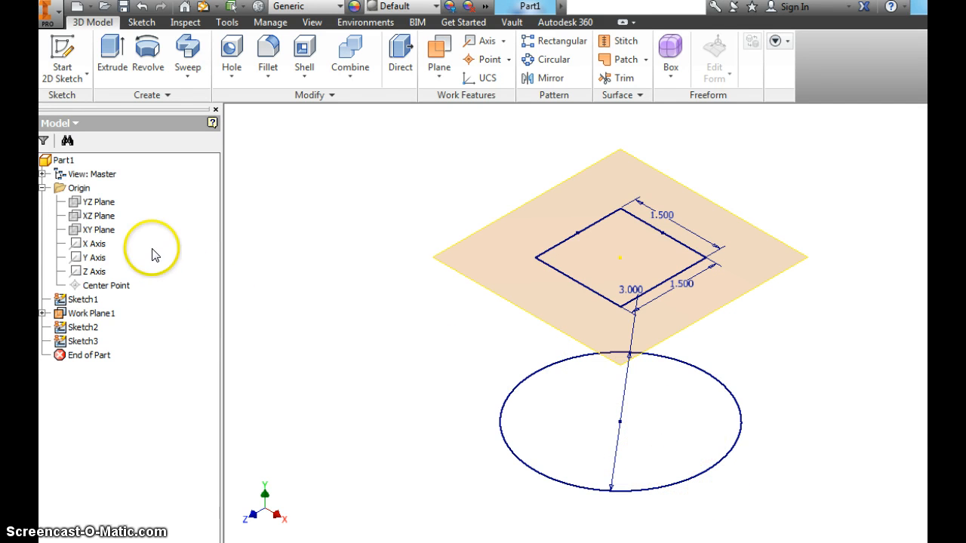
Create a work plane offset 2.5 in below the XZ plane and show the model in the home view.
left_click(93, 219)
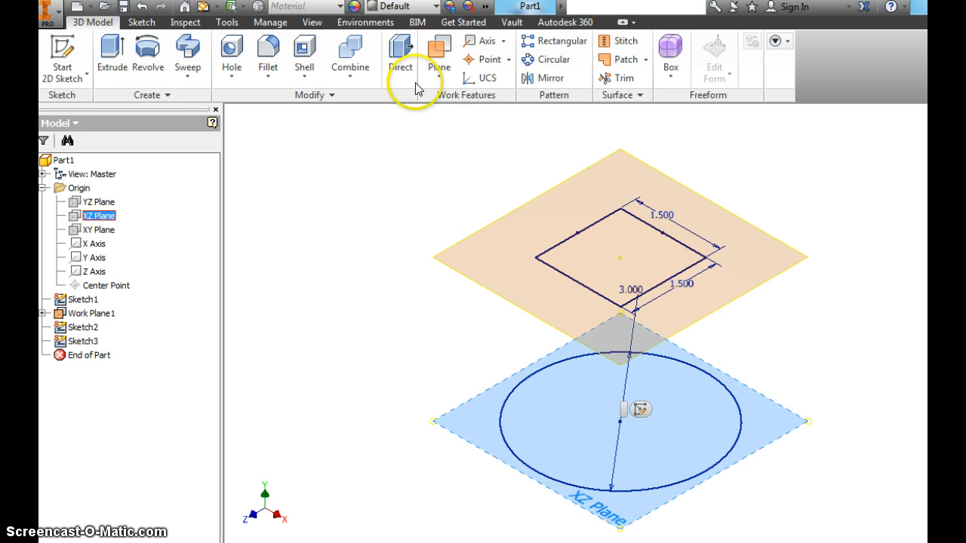
left_click(436, 59)
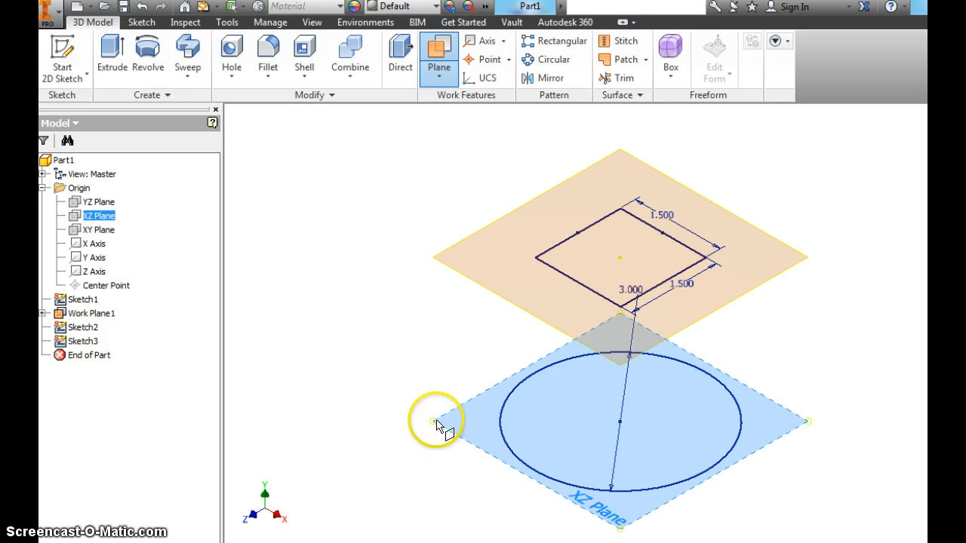
left_click_drag(436, 425, 429, 490)
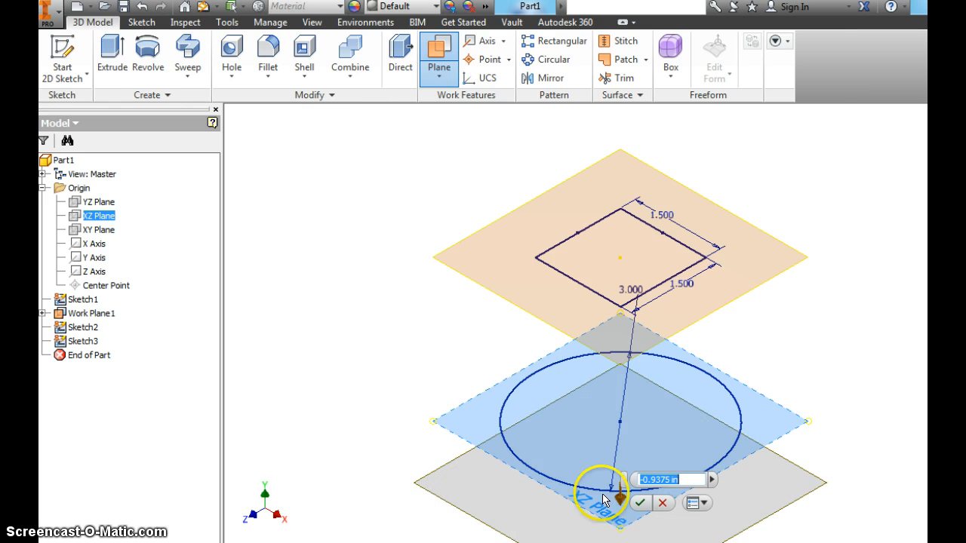
left_click(670, 480)
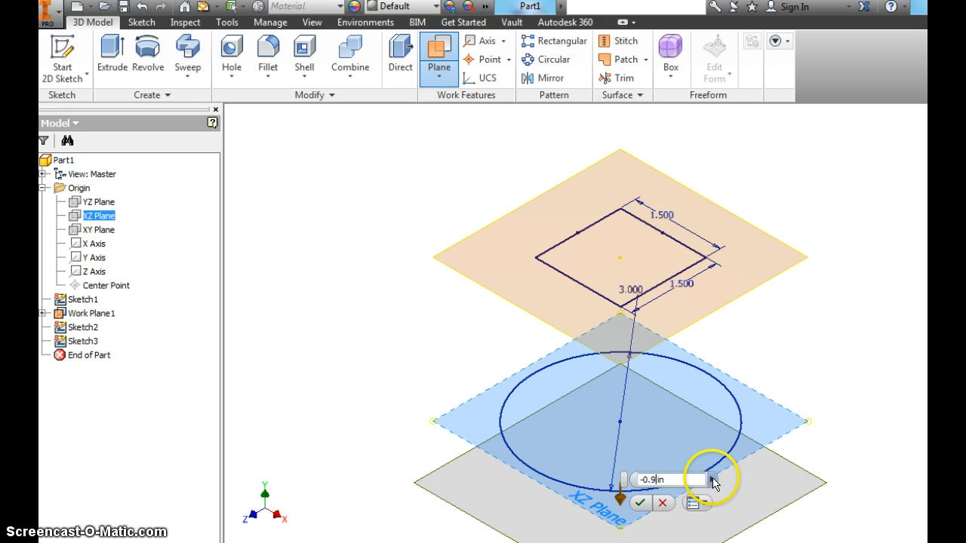
key("BackSpace")
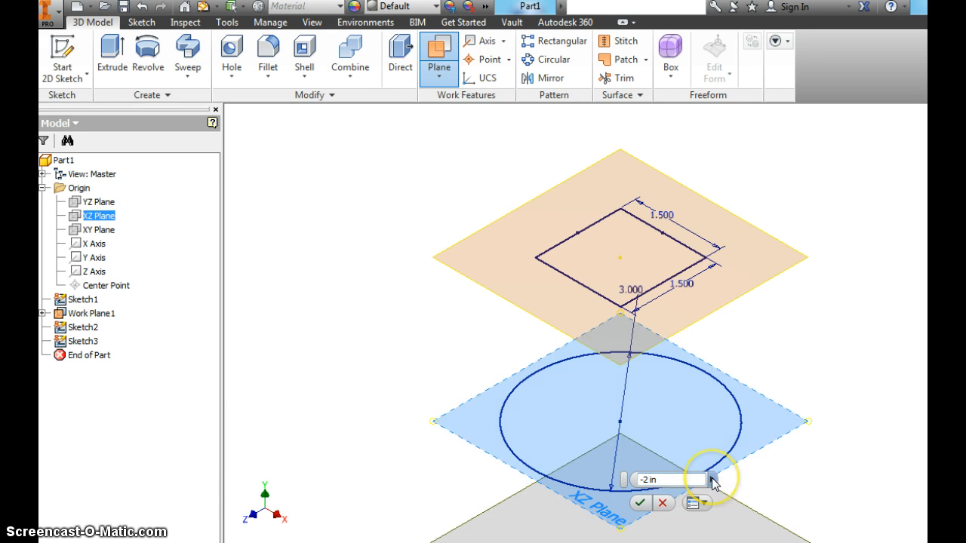
left_click(642, 506)
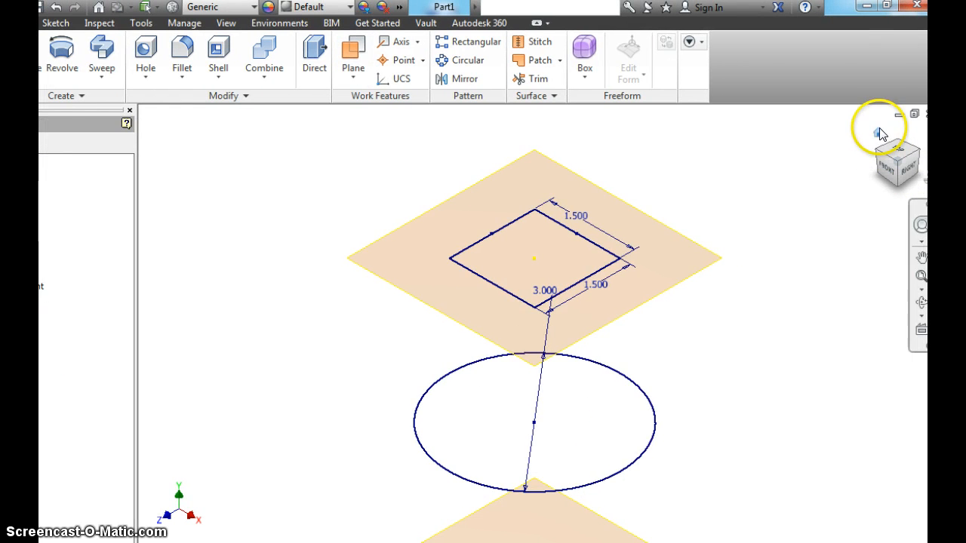
left_click(879, 133)
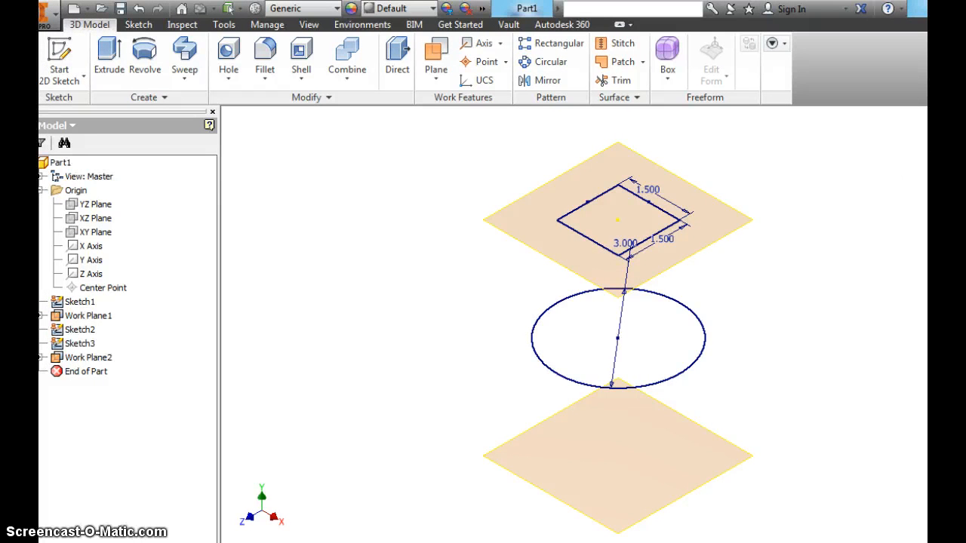
Start a new sketch on the lower work plane and draw a circle about 1.12 in in diameter centred on the origin.
left_click(59, 59)
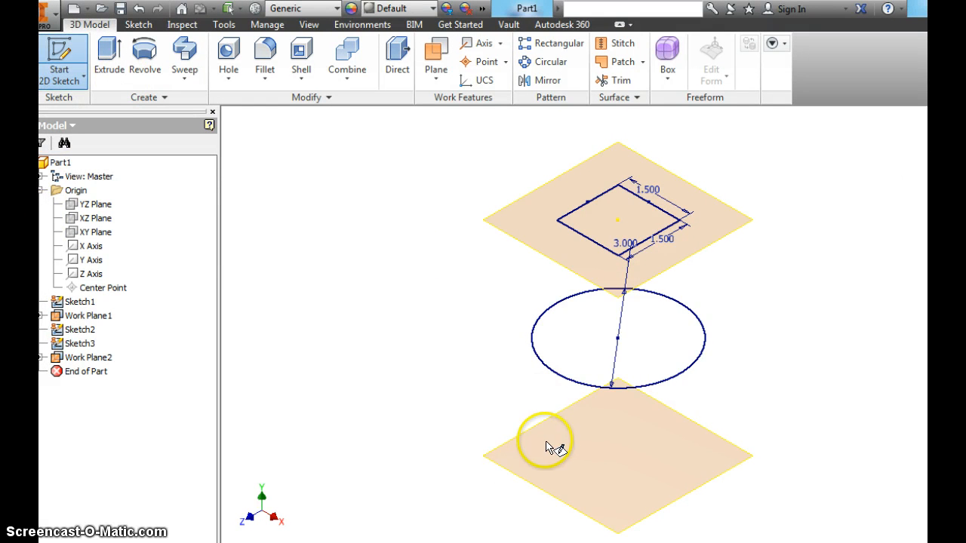
left_click(559, 497)
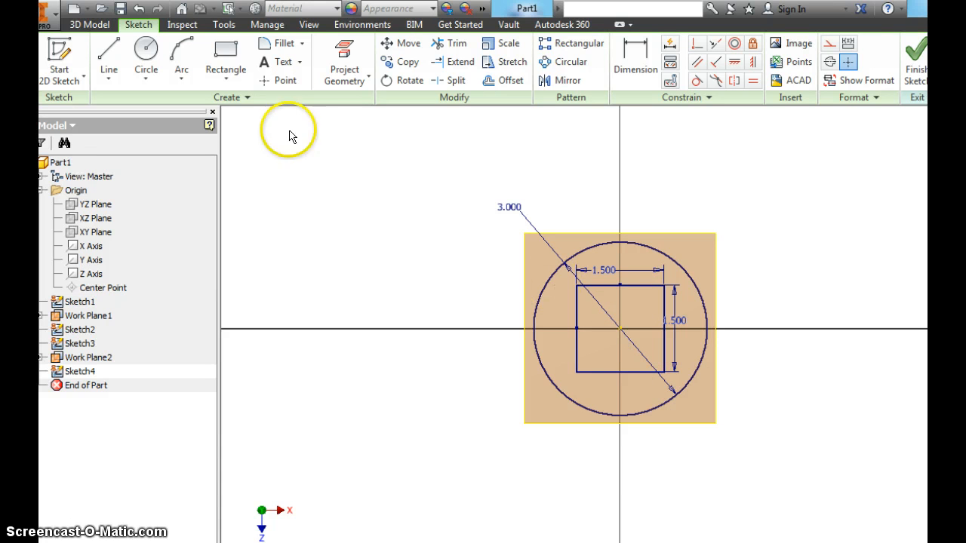
left_click(143, 48)
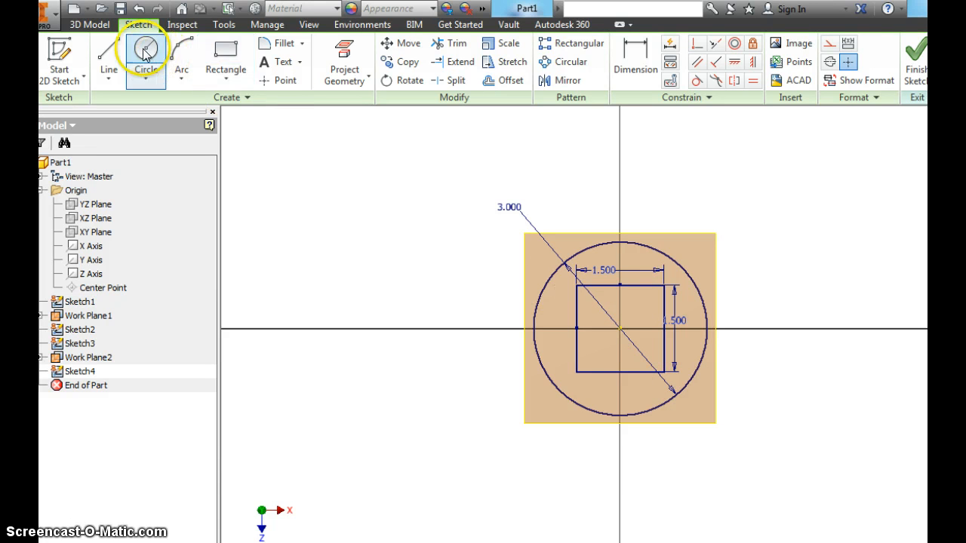
left_click(620, 329)
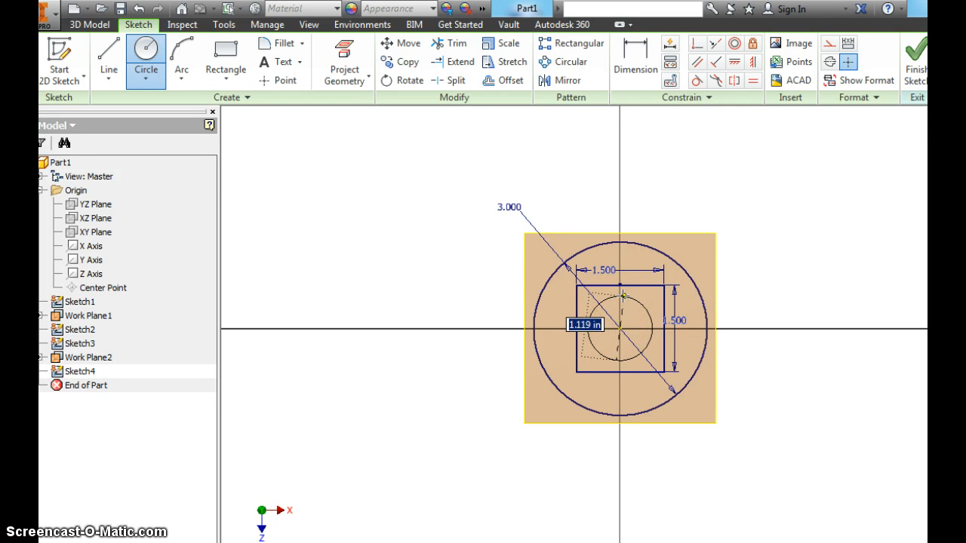
left_click(623, 296)
right_click(650, 295)
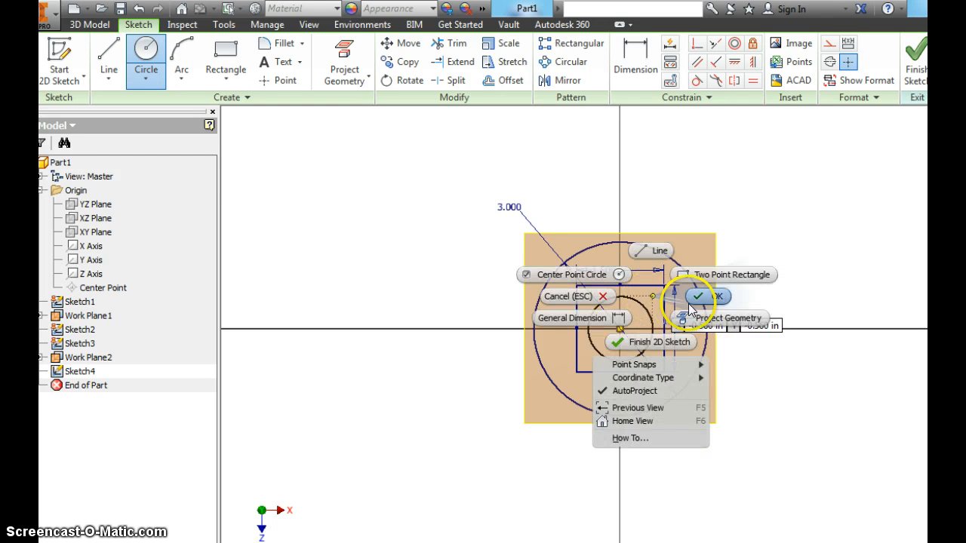
left_click(689, 305)
Dimension the small circle's diameter as 1.5 in, return to the home view and finish the sketch.
left_click(630, 51)
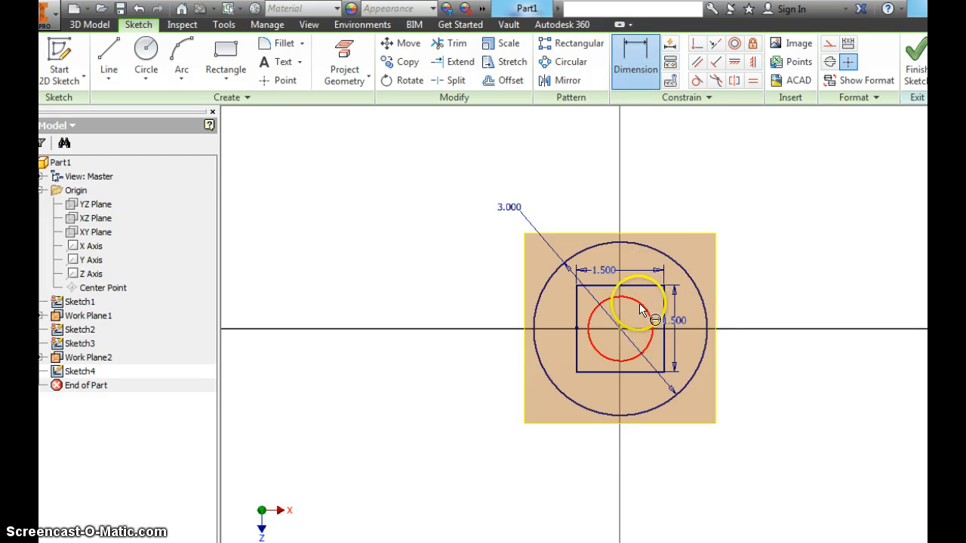
left_click(640, 311)
left_click(626, 389)
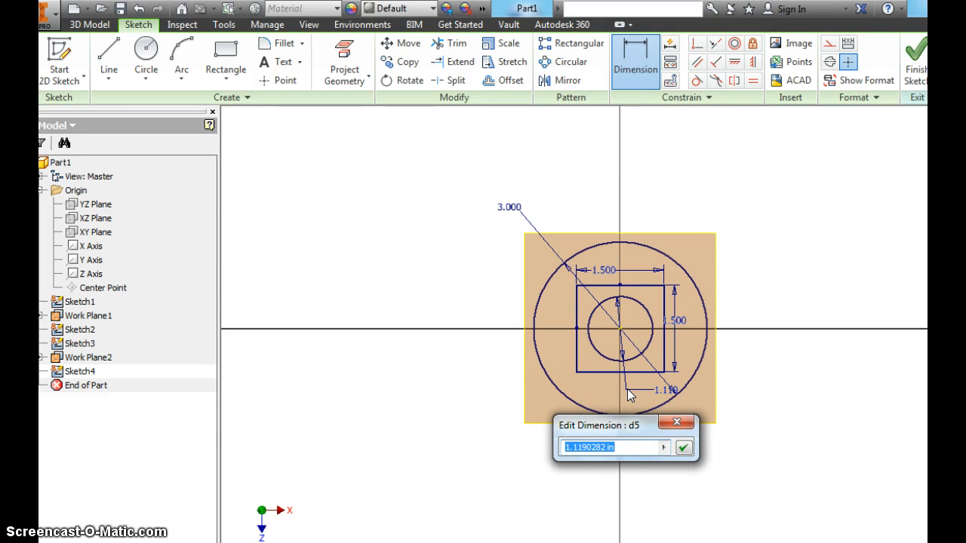
type("1.5")
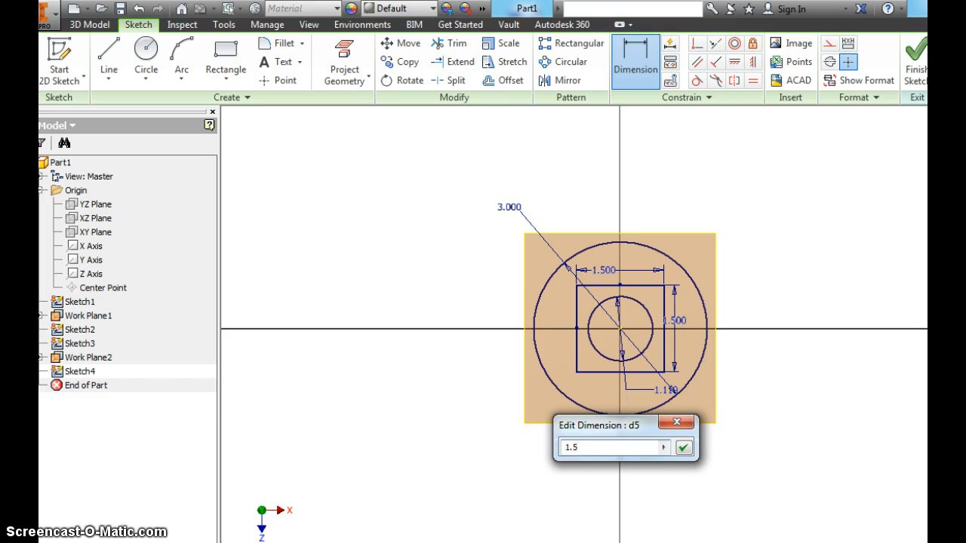
left_click(683, 447)
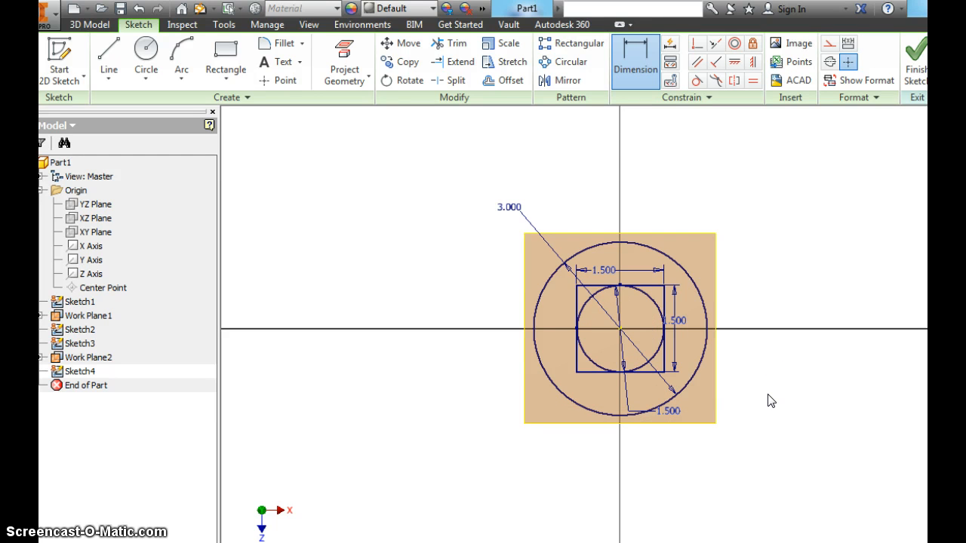
left_click(860, 267)
key("F6")
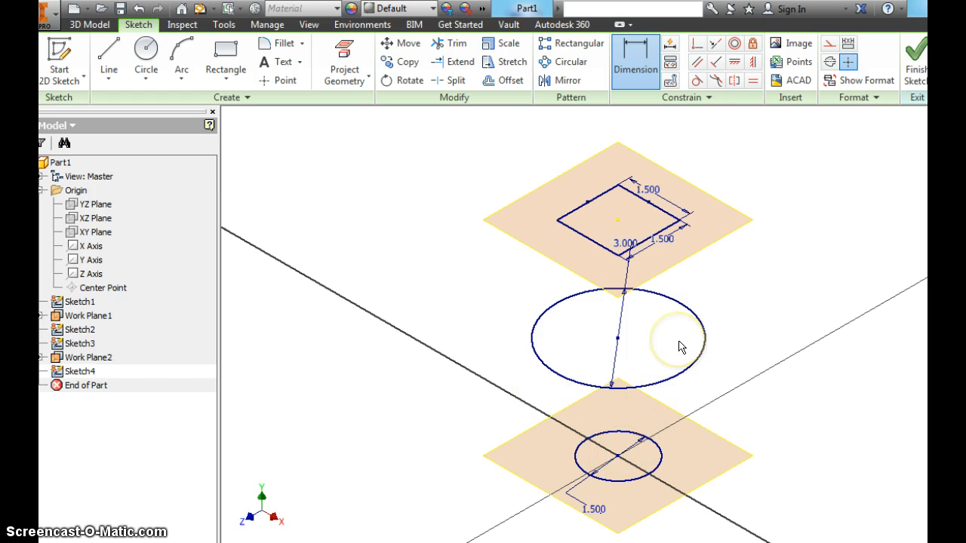
right_click(450, 291)
left_click(450, 334)
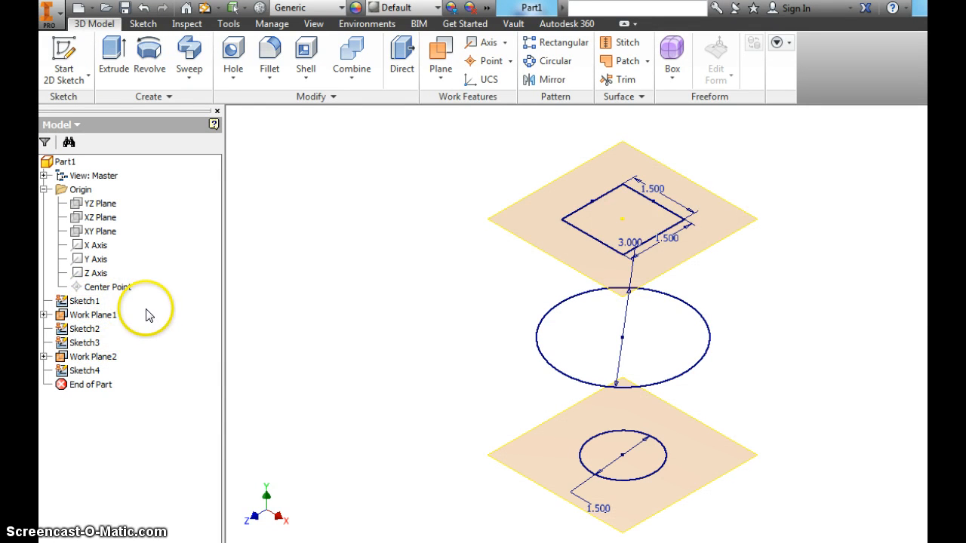
Hide both offset work planes, above and below the 3 in circle, leaving only the sketches displayed.
right_click(98, 317)
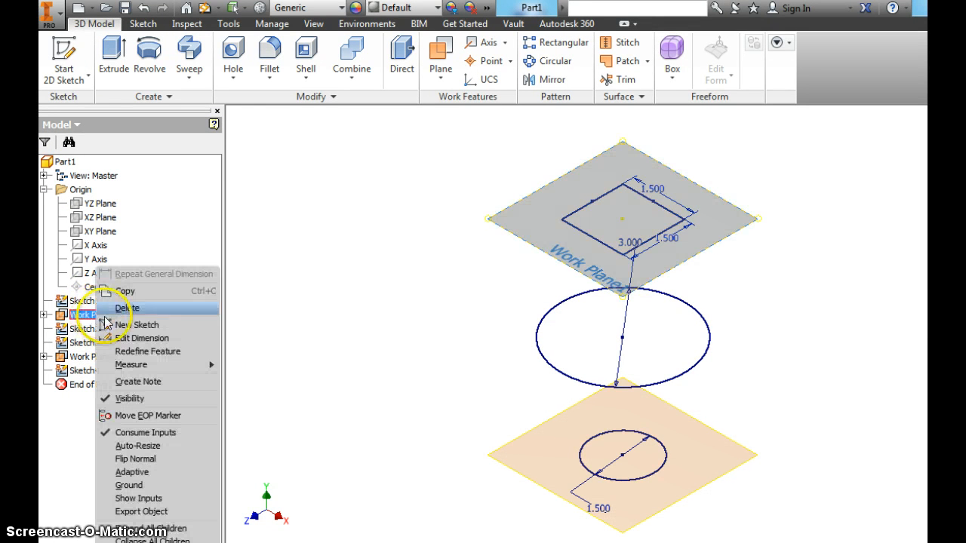
left_click(117, 405)
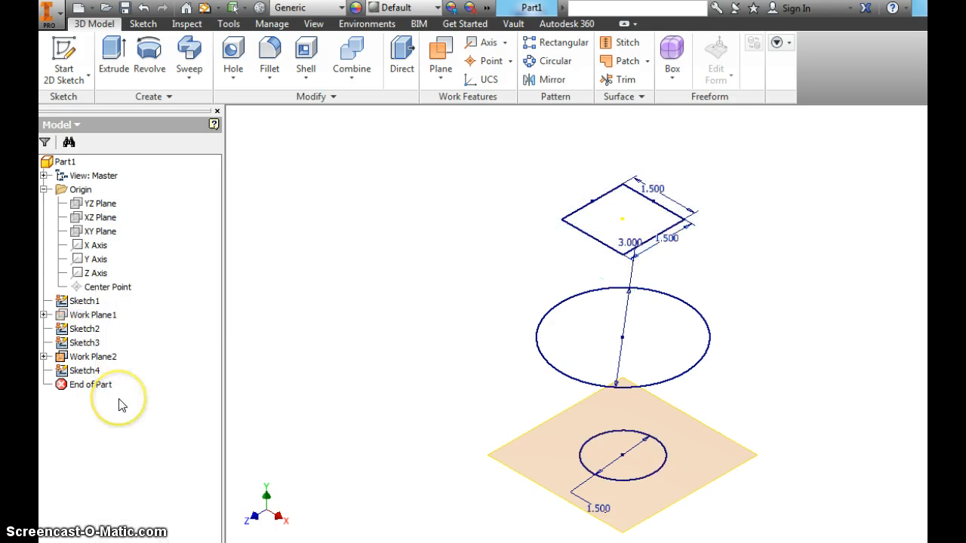
right_click(107, 357)
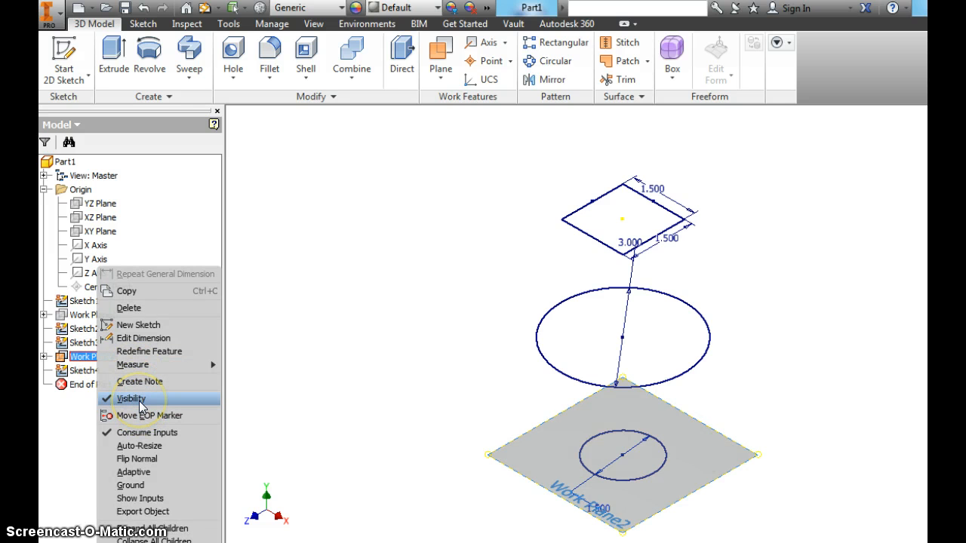
left_click(132, 399)
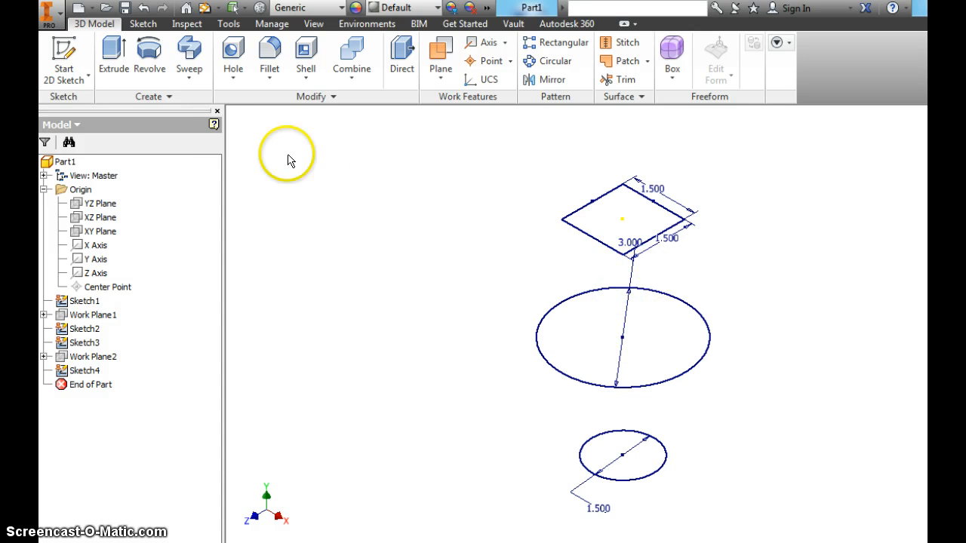
Loft a solid through the 3 in circle, the 1.5 in square and the 1.5 in circle, selected in that order.
left_click(187, 81)
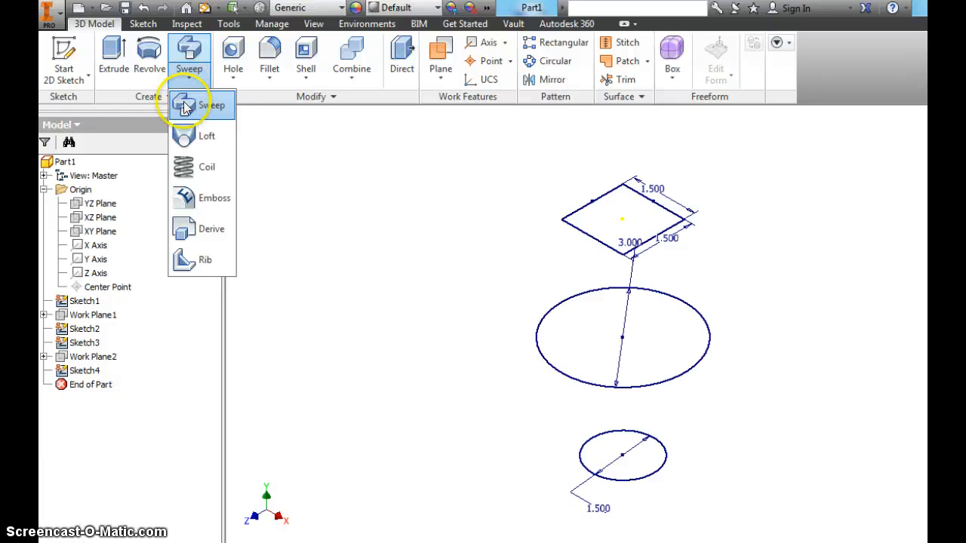
left_click(188, 131)
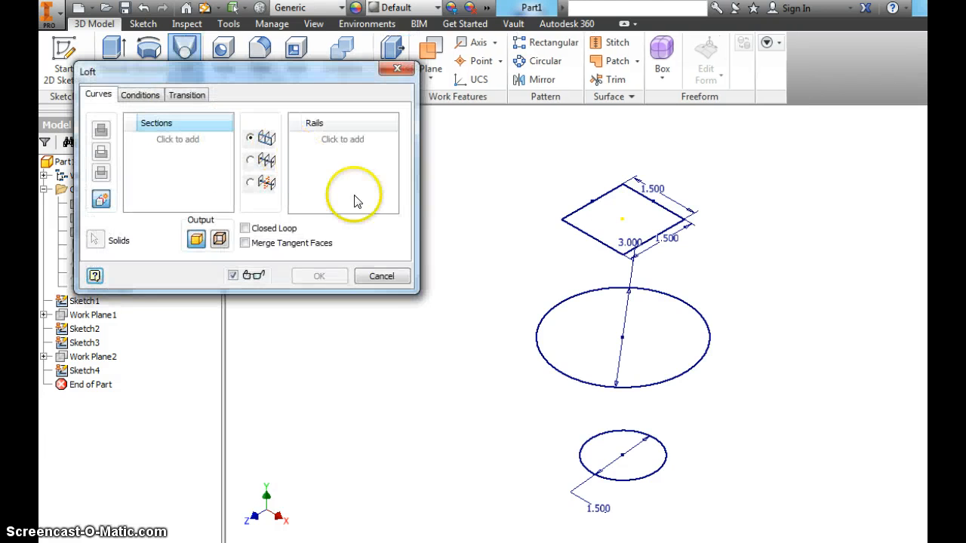
left_click_drag(277, 78, 356, 174)
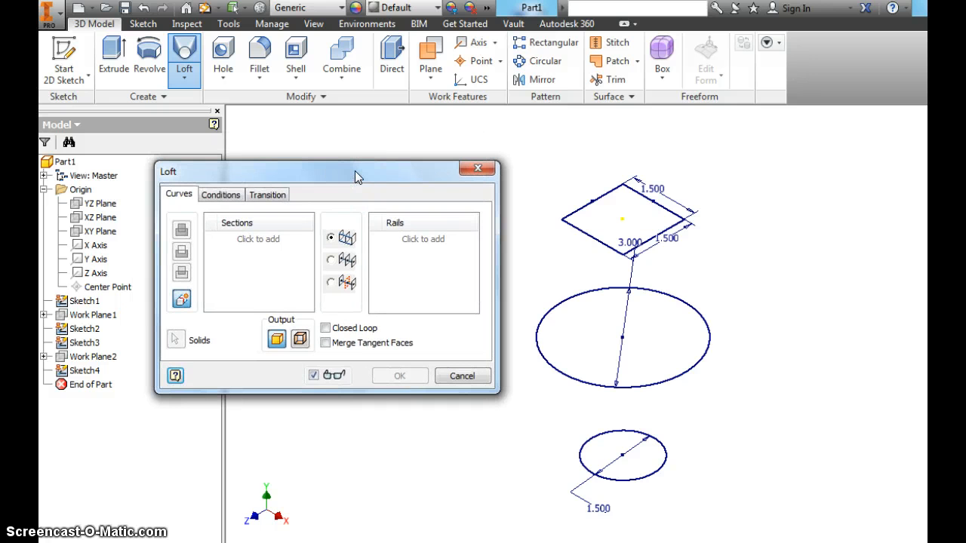
left_click(579, 386)
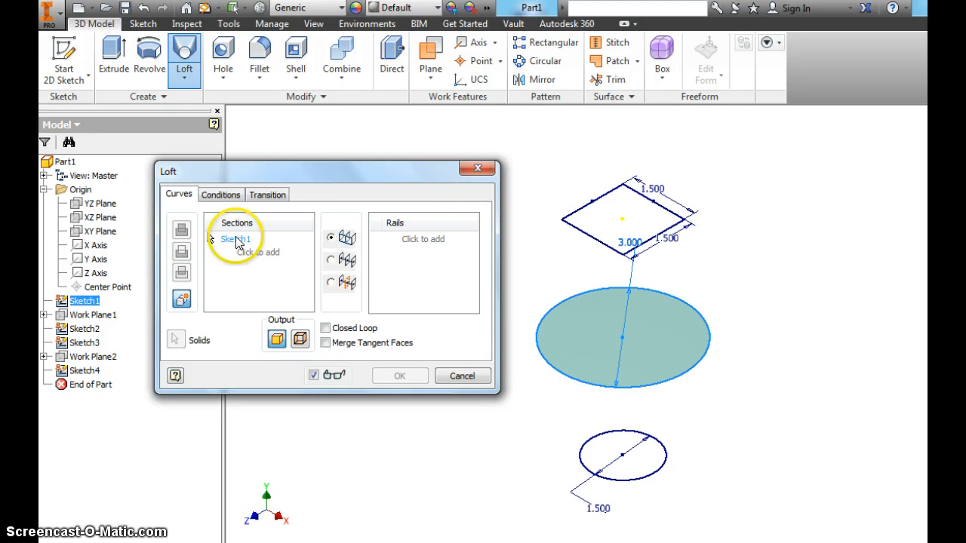
left_click(613, 254)
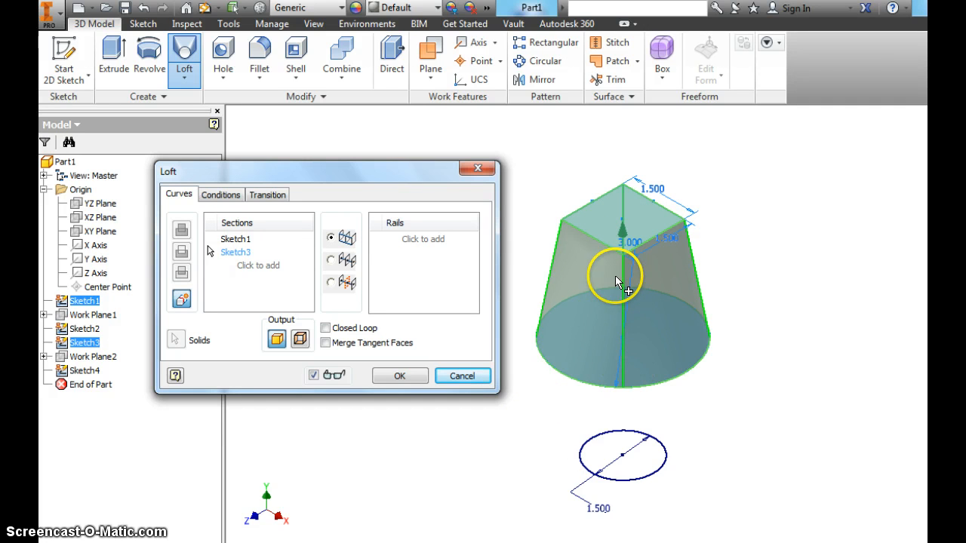
left_click(587, 473)
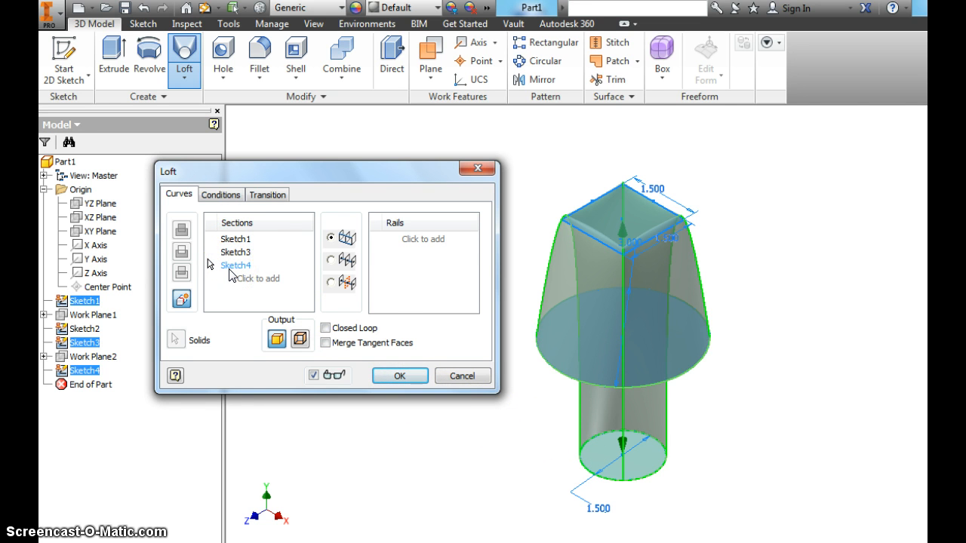
left_click(400, 376)
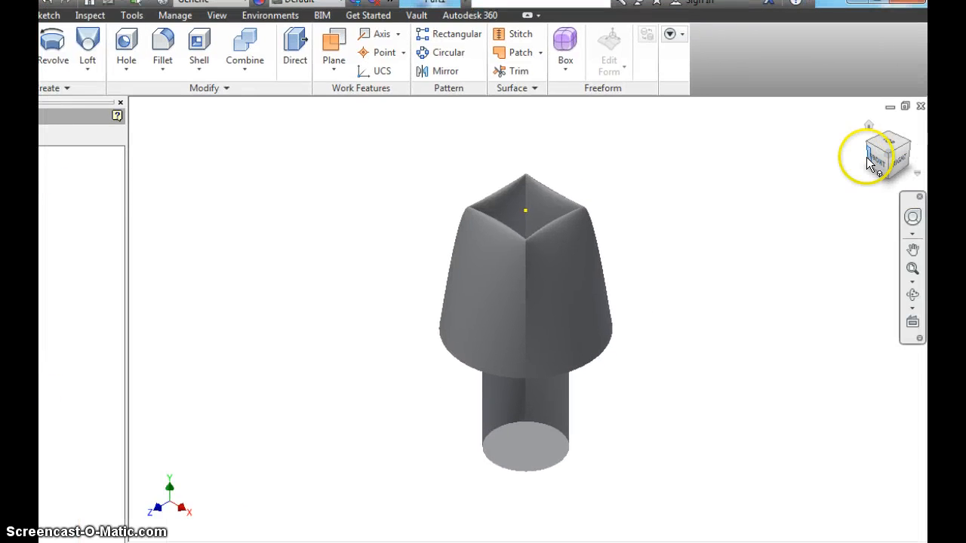
Examine the lofted solid from several directions, including the top, back and underside, and return to the home view.
mouse_move(889, 154)
left_mouse_down()
mouse_move(901, 136)
mouse_move(877, 204)
mouse_move(819, 244)
mouse_move(567, 237)
mouse_move(478, 285)
mouse_move(498, 381)
mouse_move(289, 323)
mouse_move(267, 309)
mouse_move(209, 321)
left_mouse_up()
left_click(869, 125)
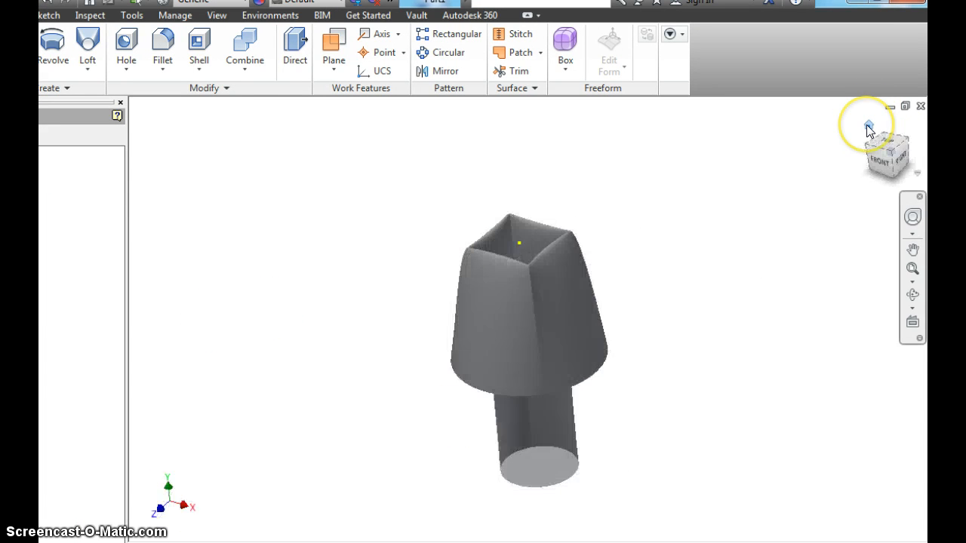
left_click(895, 150)
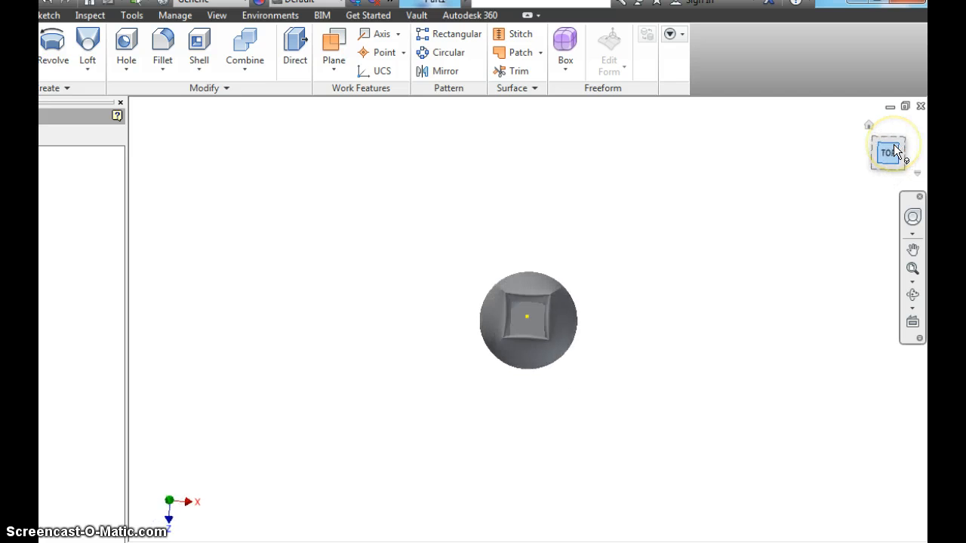
left_click(890, 147)
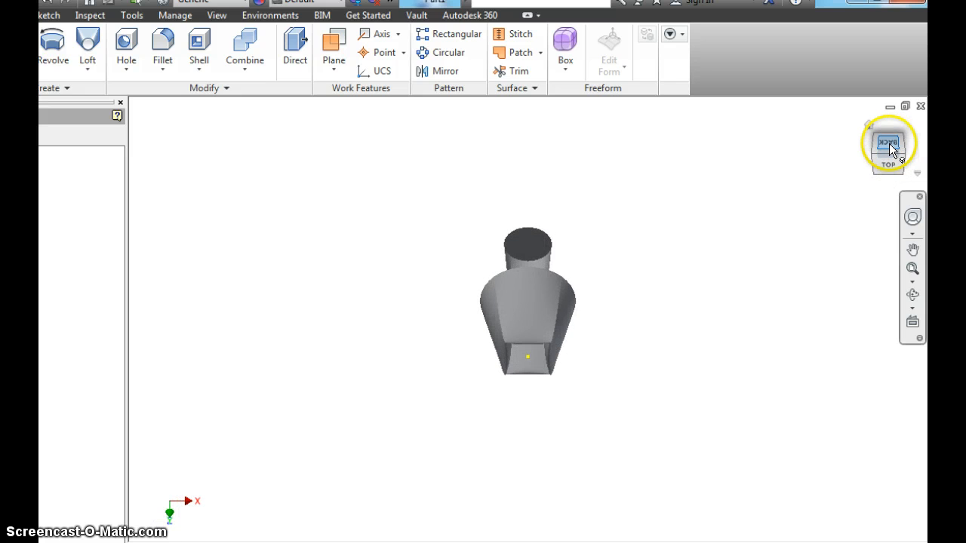
left_click(887, 142)
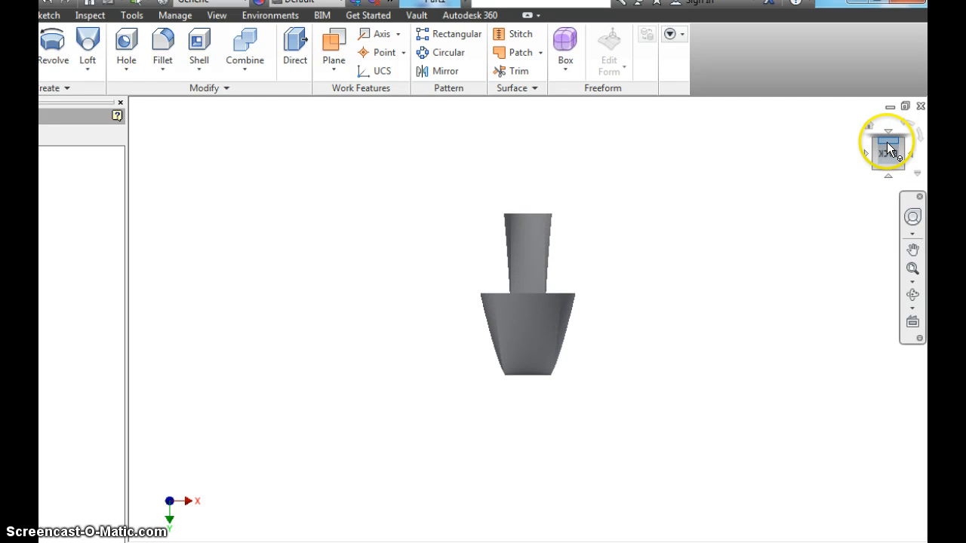
left_click(886, 142)
left_click(877, 143)
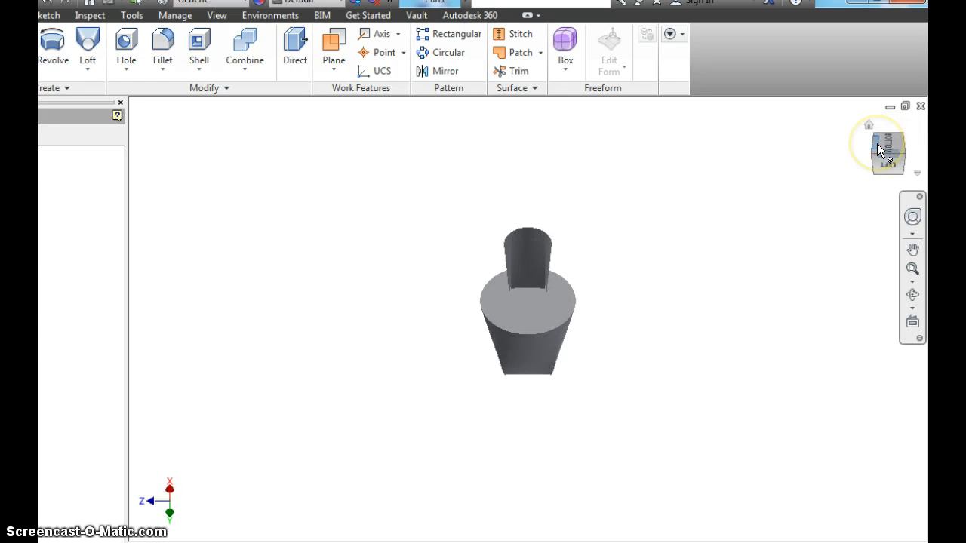
left_click(877, 142)
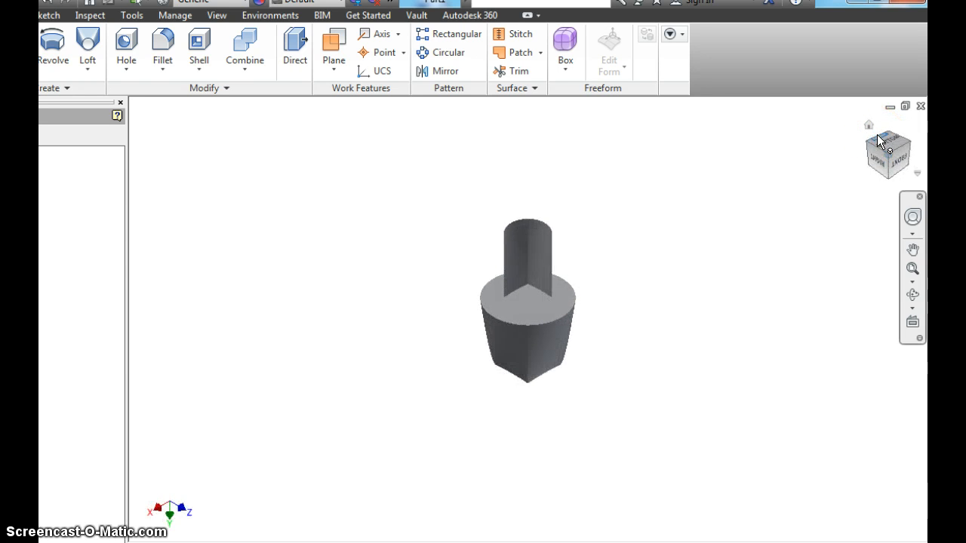
left_click(877, 138)
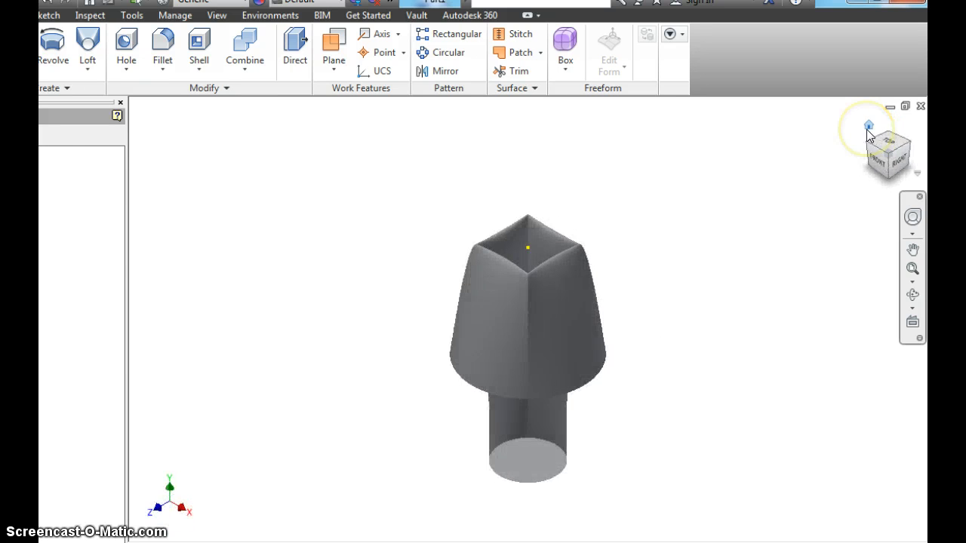
left_click(916, 157)
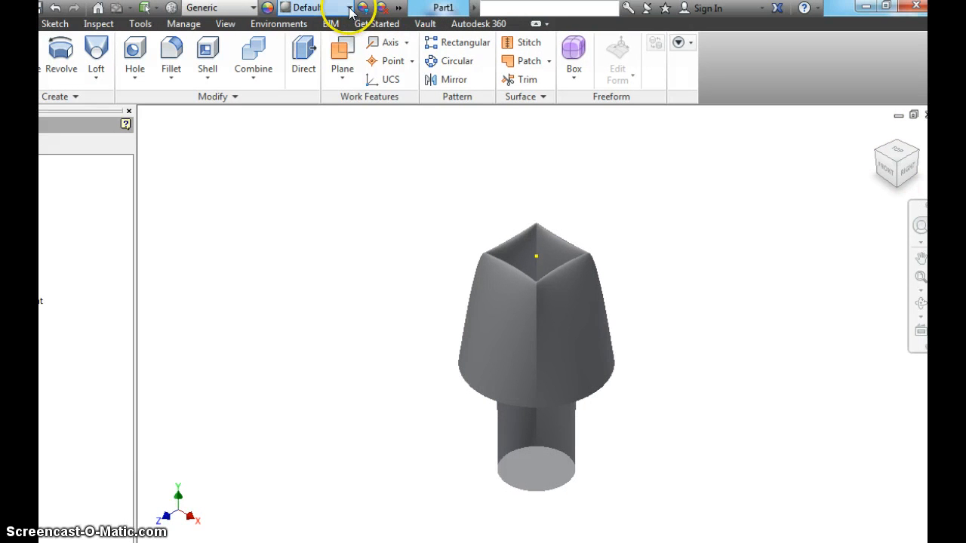
Change the part's appearance to Smooth - Yellow from the Inventor Material Library.
left_click(350, 9)
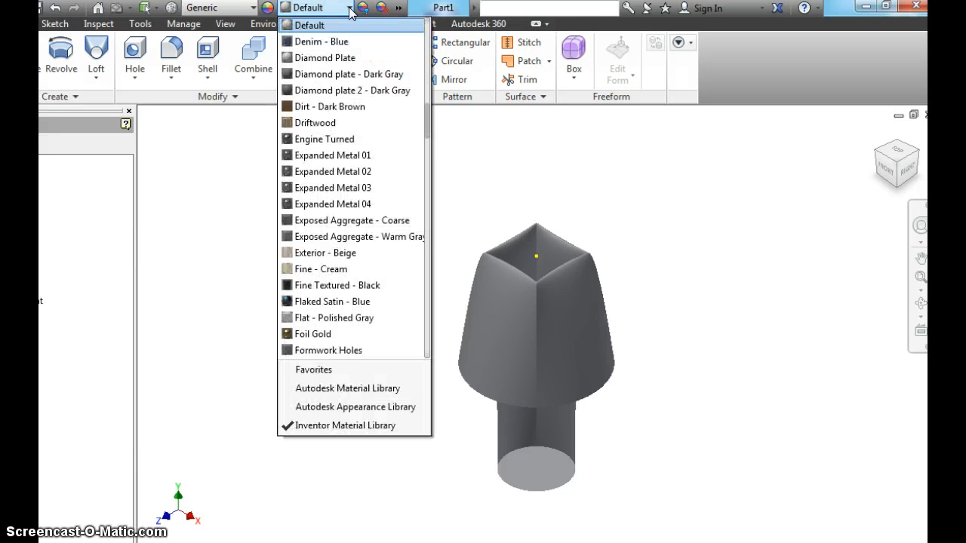
left_click_drag(427, 143, 333, 226)
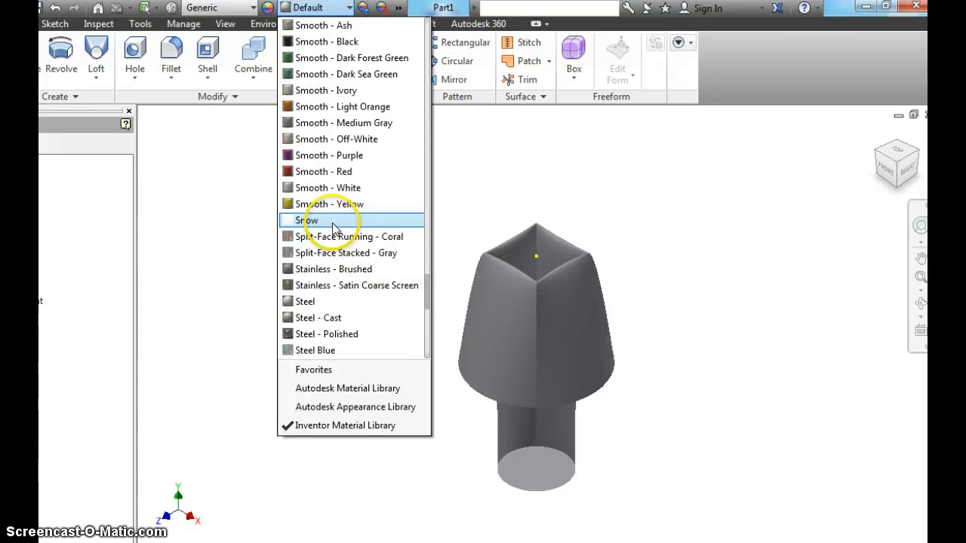
left_click(333, 204)
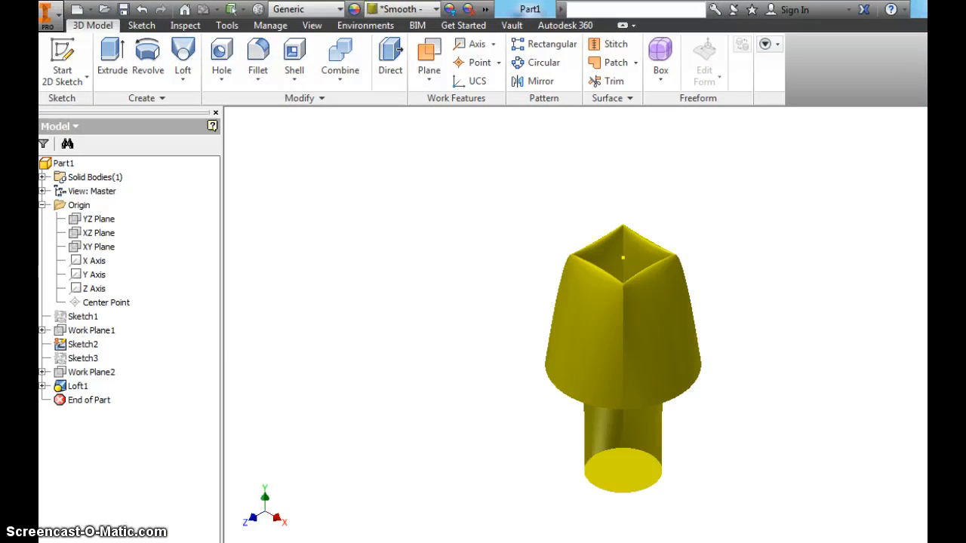
Save the part as LoftMrV in the Inventor Drawings folder and close it.
left_click(57, 21)
left_click(81, 169)
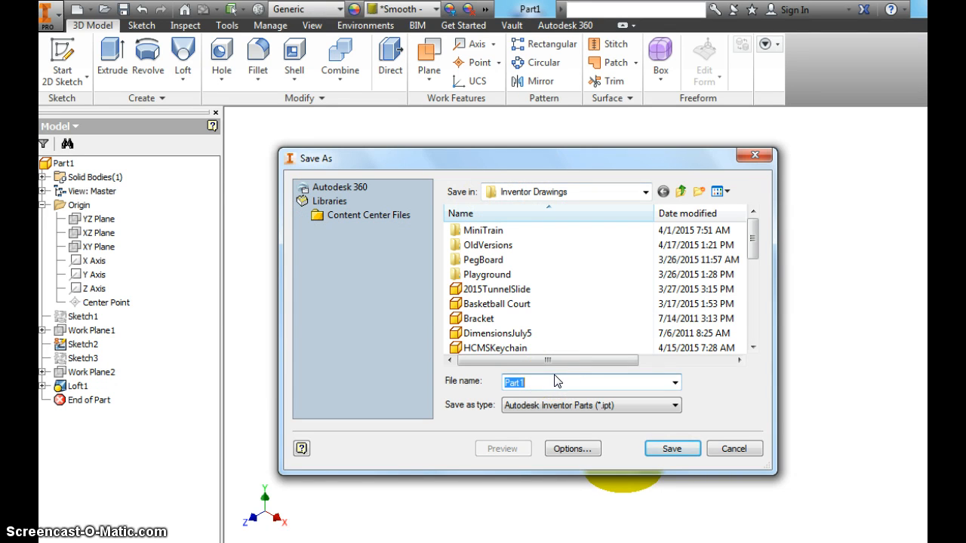
type("LoftMrV")
left_click(671, 448)
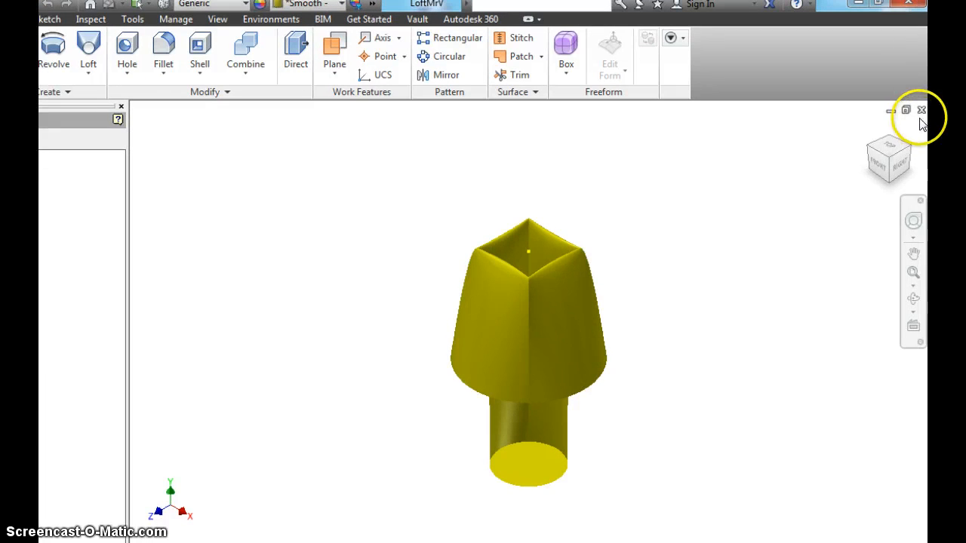
left_click(921, 111)
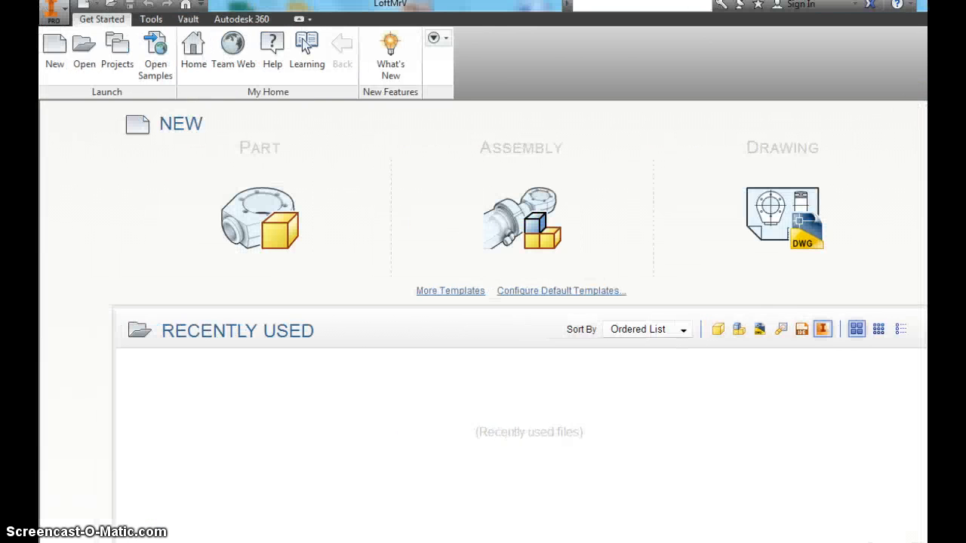
Create a new part from the Standard (in).ipt template and start a sketch on the XZ plane.
left_click(52, 52)
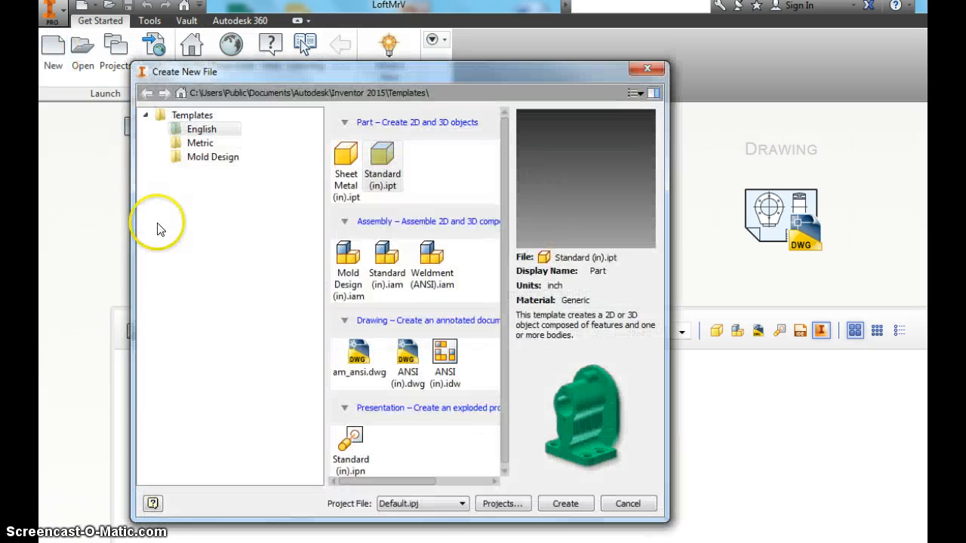
left_click(382, 181)
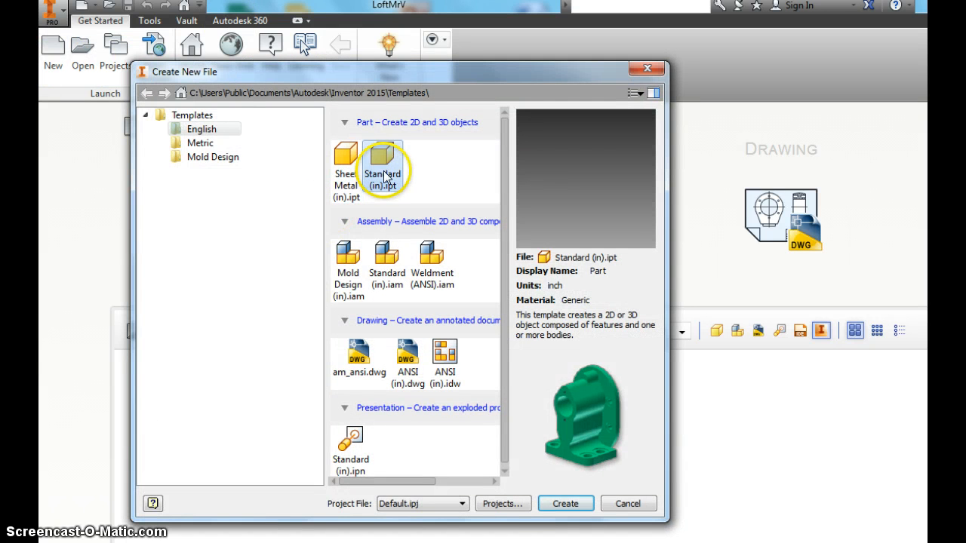
left_click(557, 506)
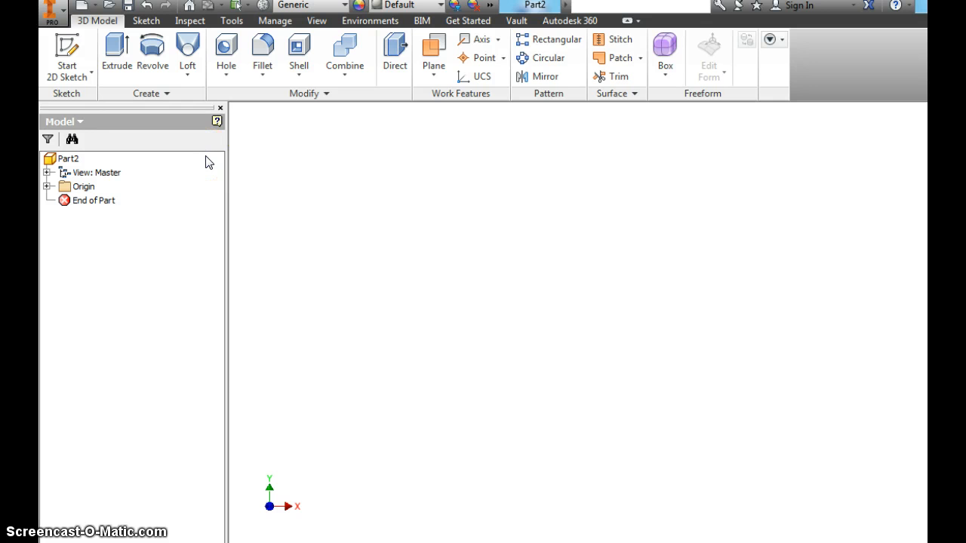
left_click(68, 49)
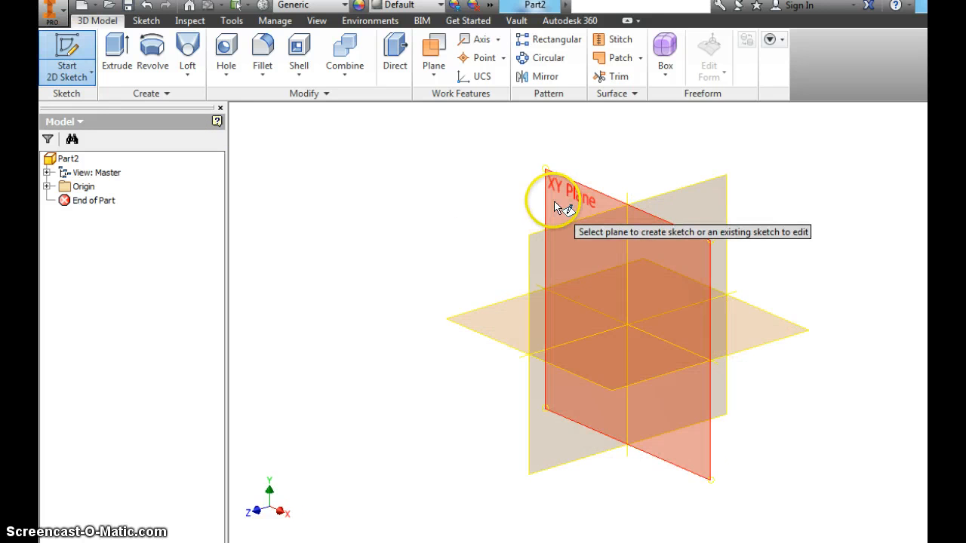
left_click(483, 319)
Draw an inscribed eight-sided polygon centred on the origin, one vertex straight above it, its upper edges spanning about 0.235 in horizontally.
left_click(230, 74)
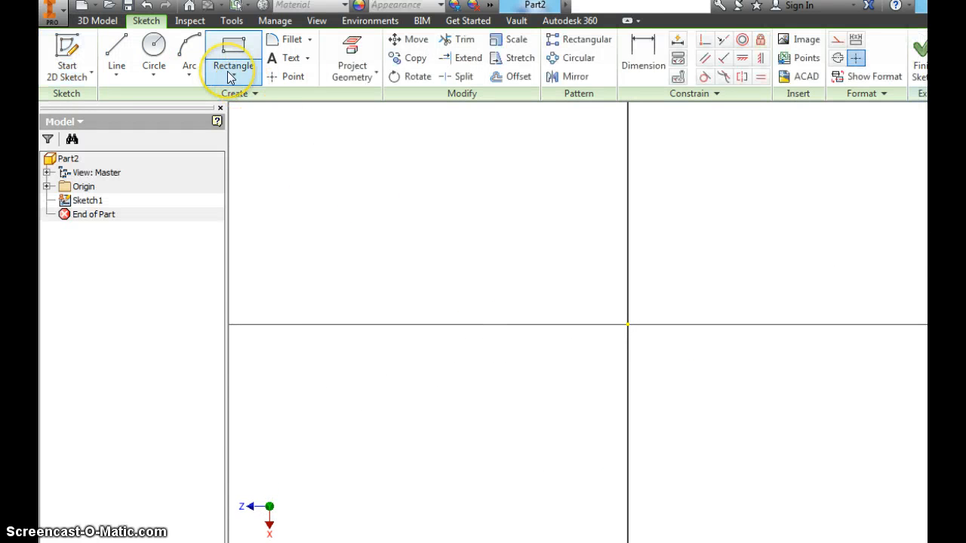
left_click(230, 76)
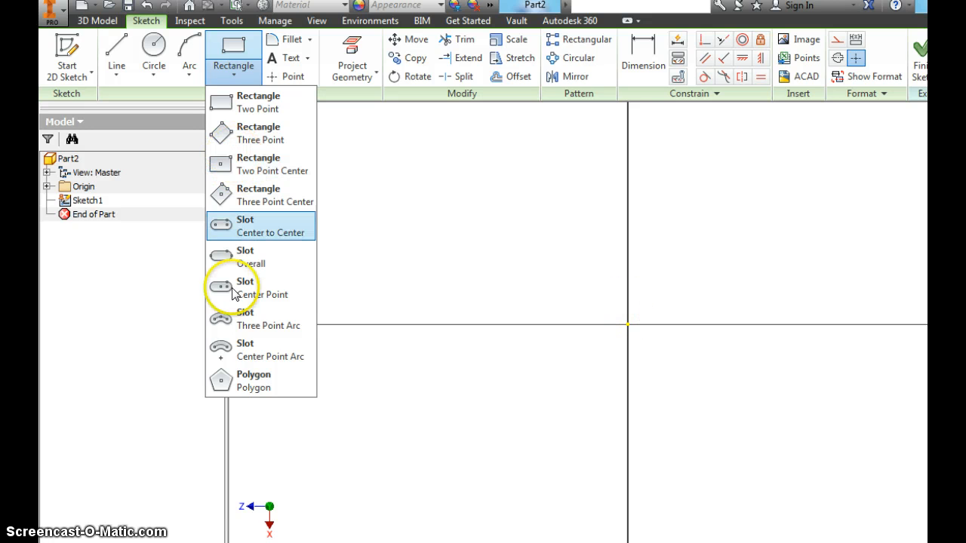
left_click(223, 380)
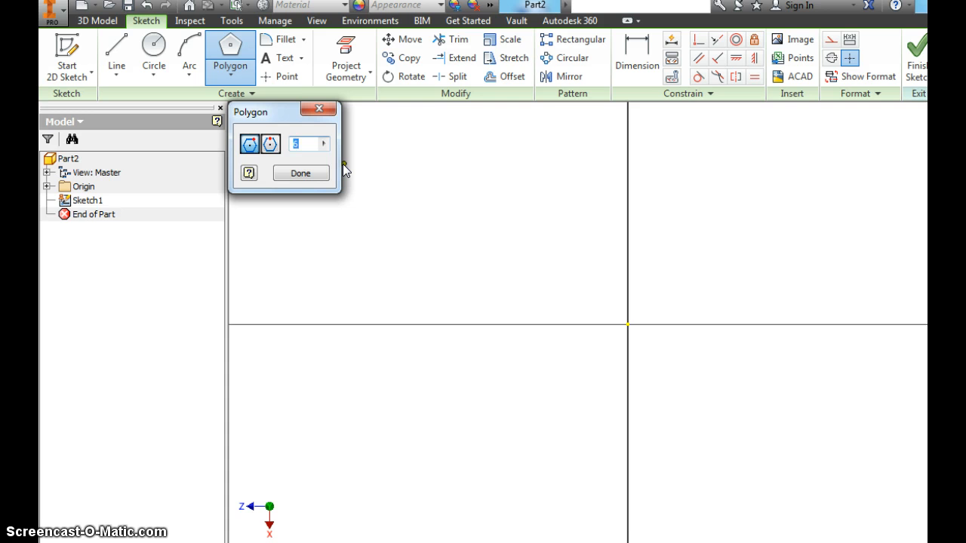
type("8")
left_click(307, 180)
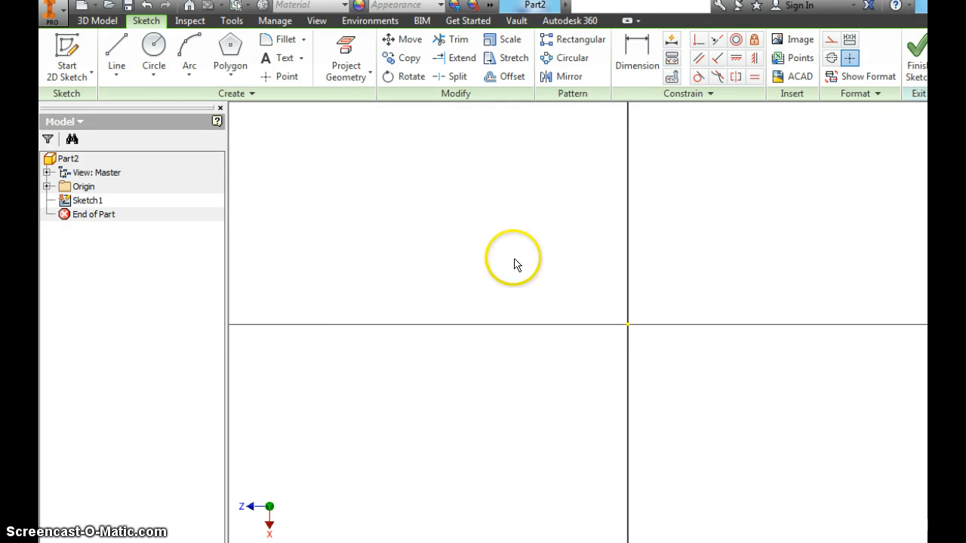
left_click(227, 42)
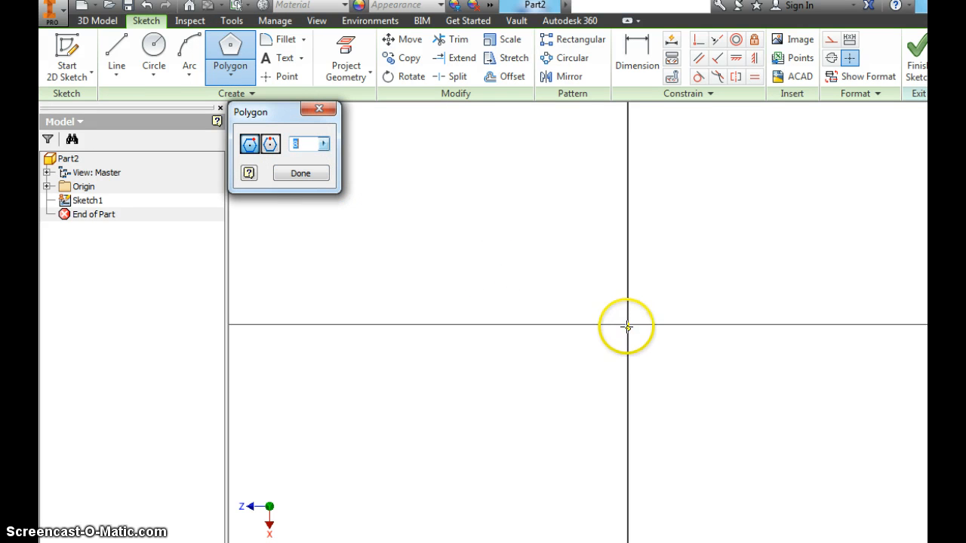
left_click(627, 324)
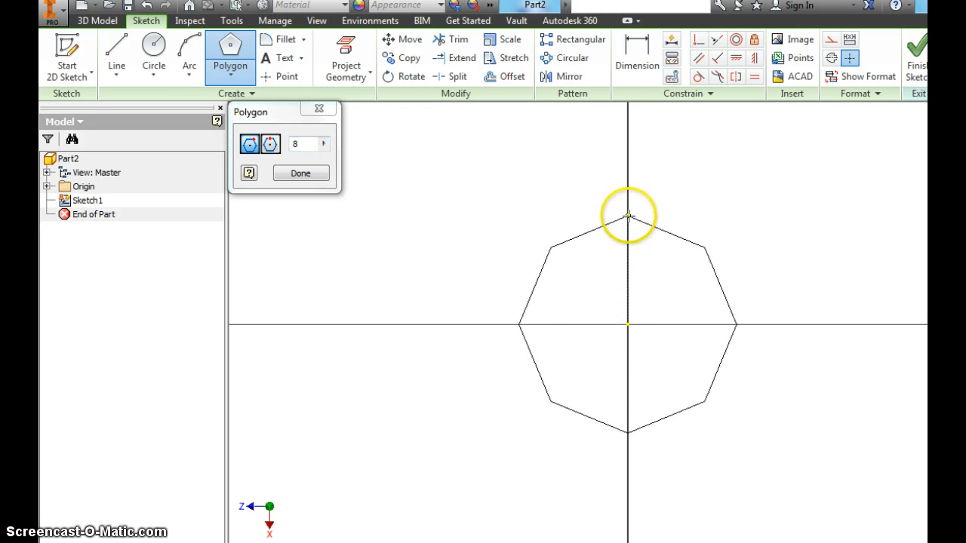
left_click(627, 216)
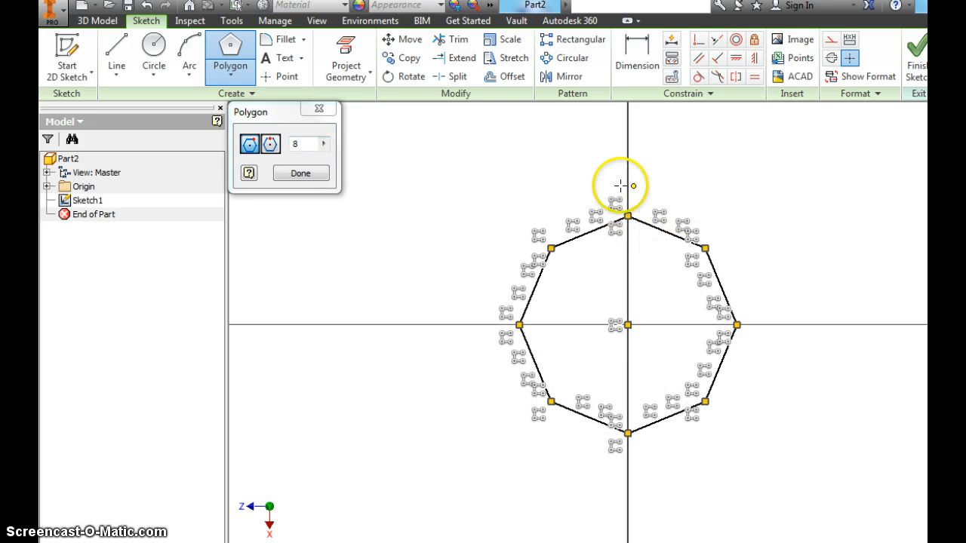
left_click(300, 175)
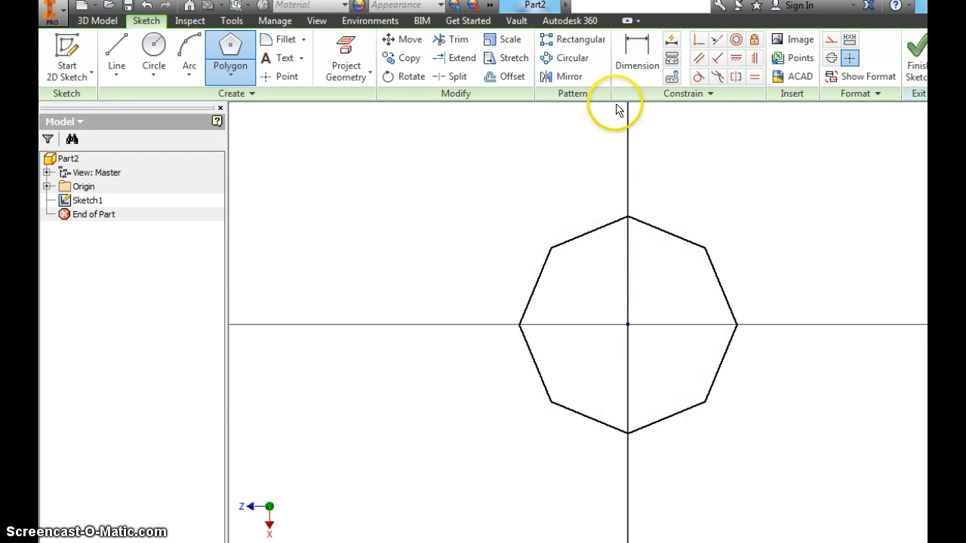
Add a horizontal dimension to the octagon's upper-left edge and set it to 1 in.
left_click(630, 57)
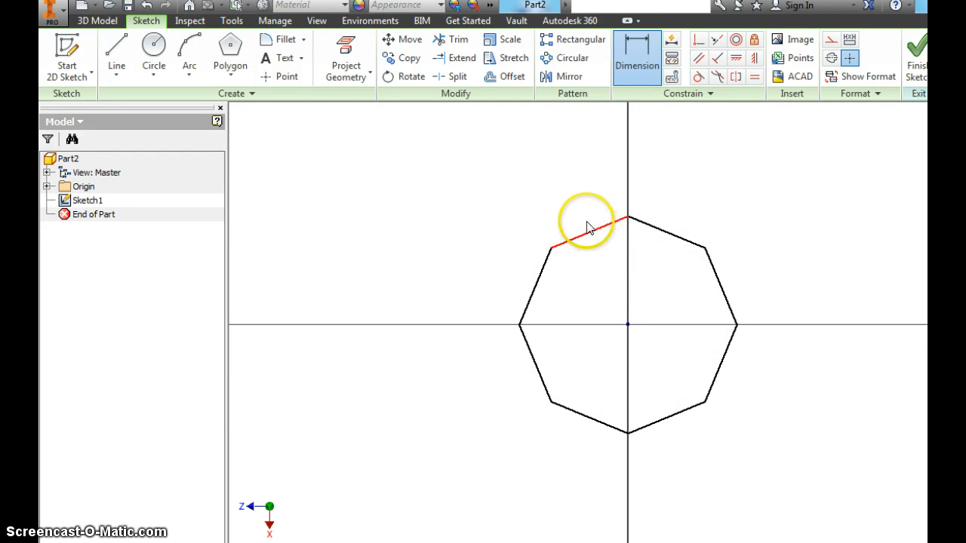
left_click(588, 231)
left_click(576, 210)
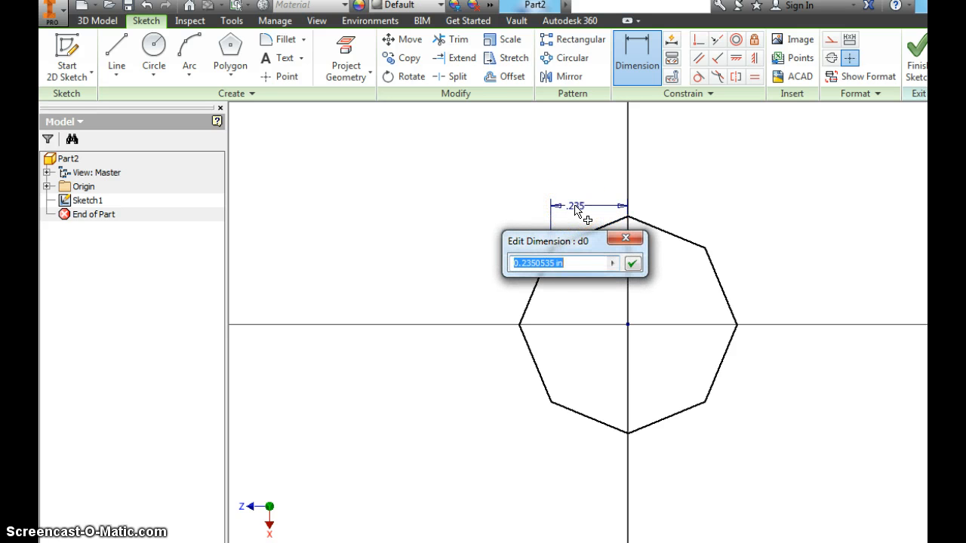
type("1")
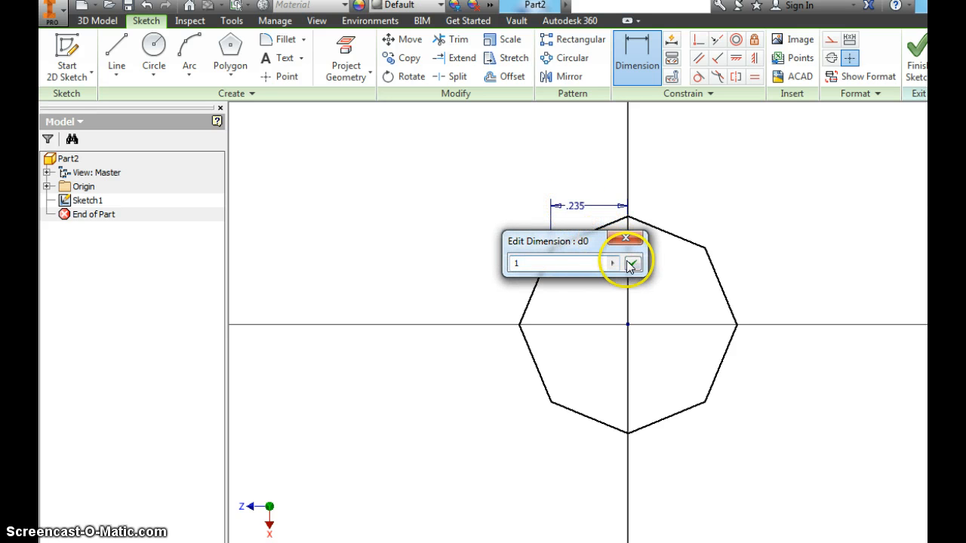
left_click(632, 263)
scroll(628, 329, "up", 5)
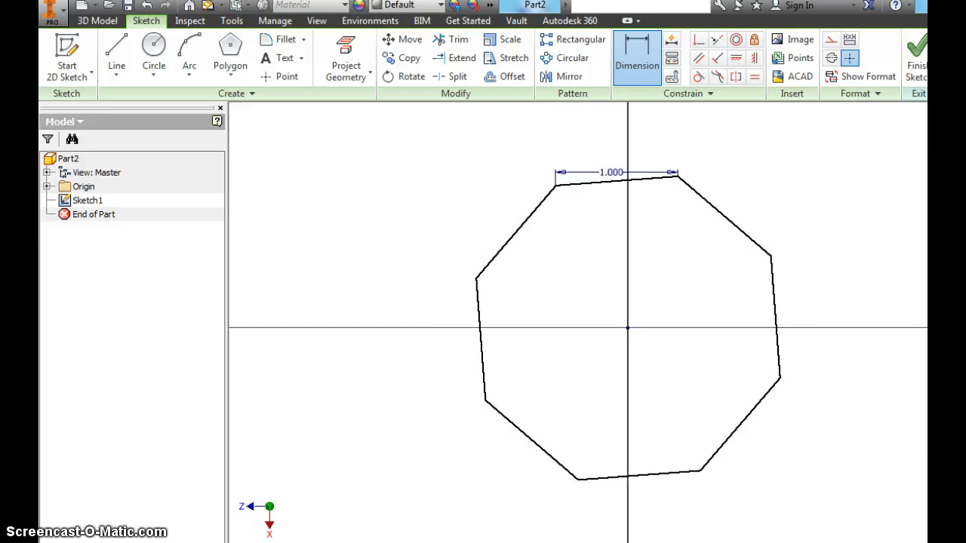
left_click(655, 180)
right_click(717, 173)
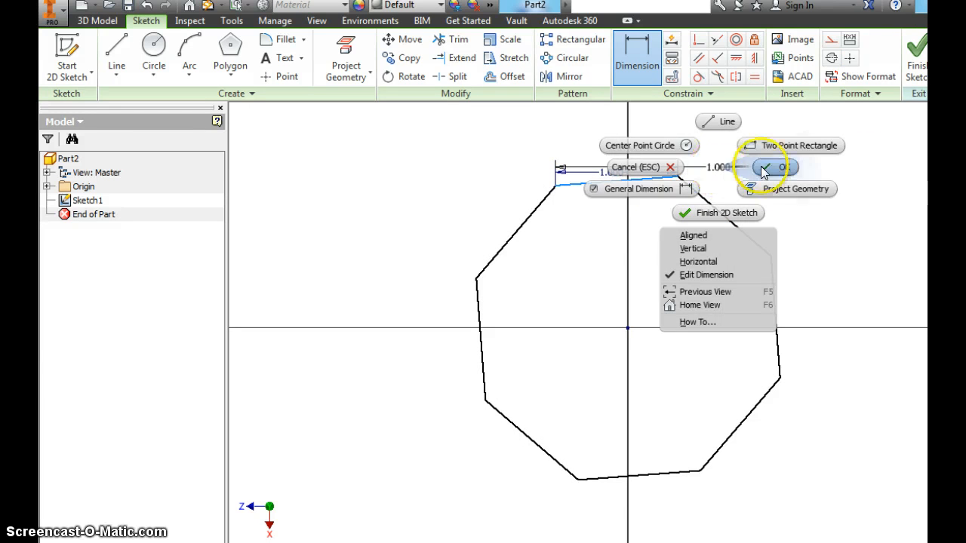
left_click(760, 168)
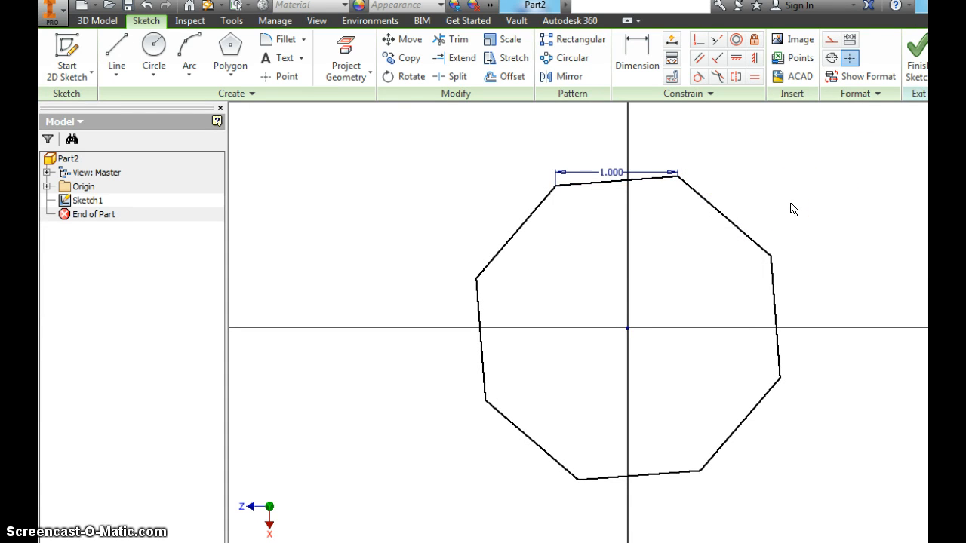